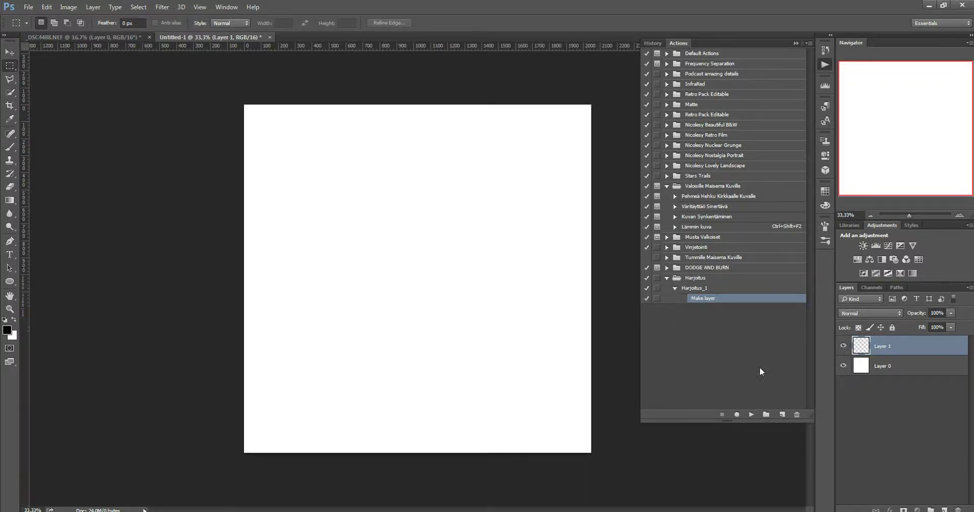
Step: Start recording Harjoitus_1 and add new empty layers up to Layer 14
left_click(737, 414)
left_click(945, 508)
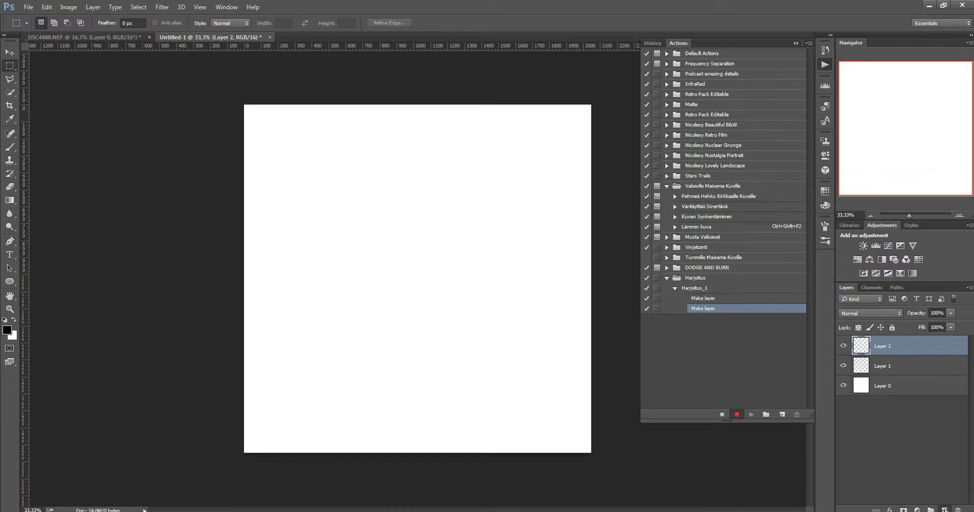
double_click(945, 509)
left_click(945, 509)
double_click(945, 508)
left_click(945, 509)
double_click(945, 509)
double_click(944, 508)
double_click(945, 508)
Step: Select Layer 0 through Layer 14 and group them into Group 1 with Ctrl+G
scroll(919, 467, "down", 5)
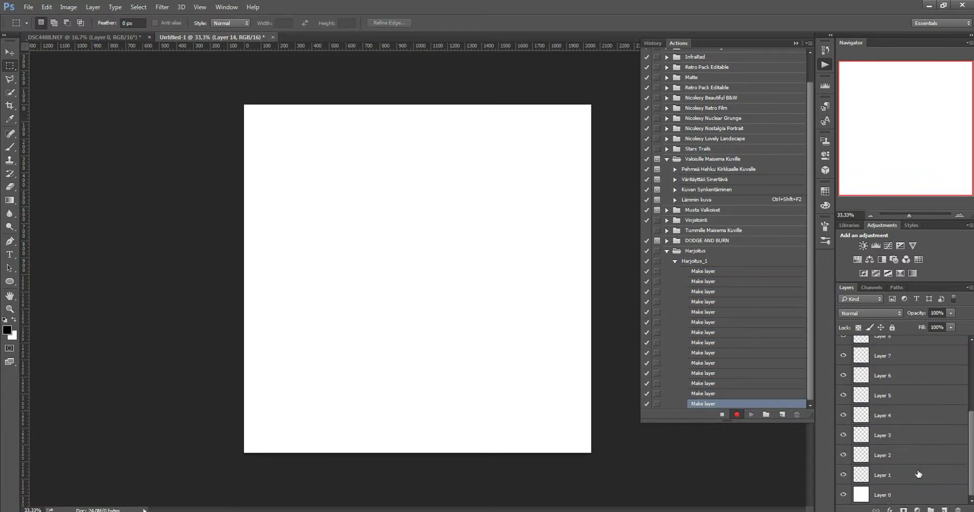
left_click(912, 497)
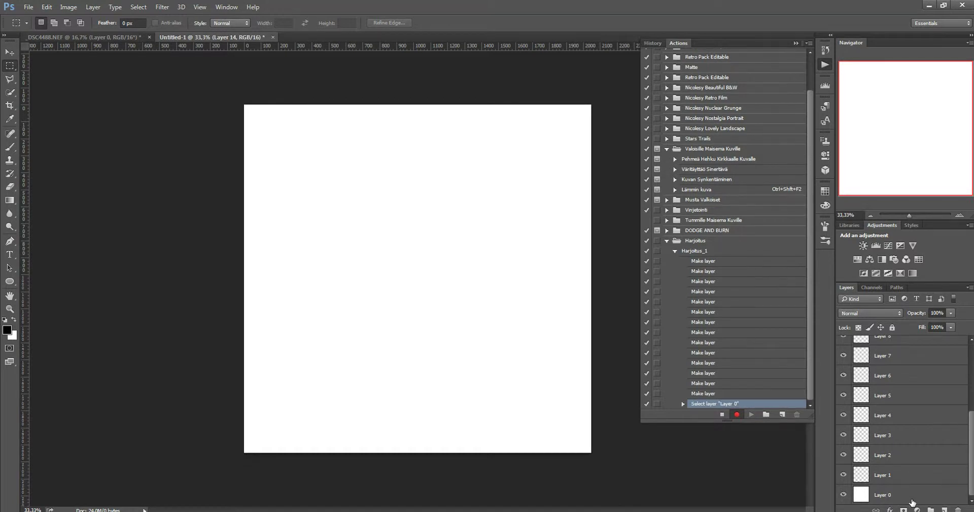
left_click(919, 496)
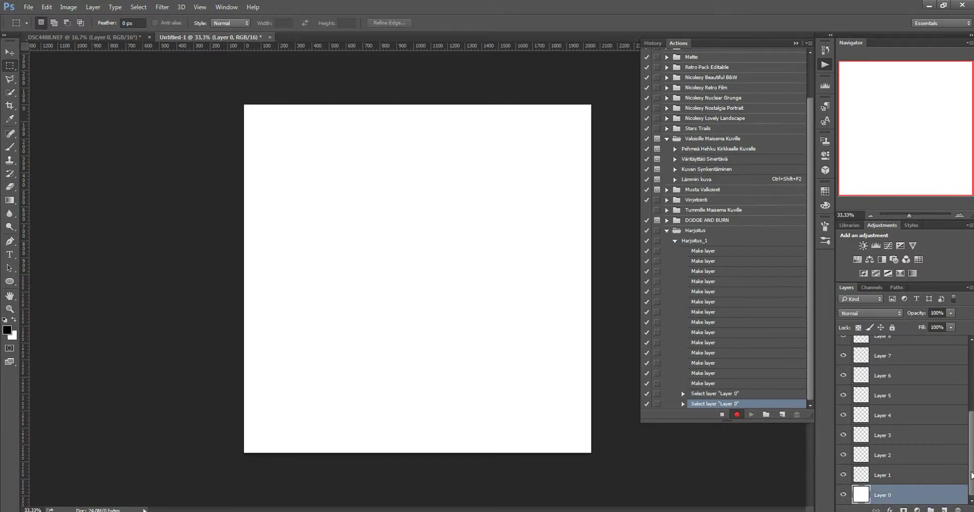
left_click_drag(972, 475, 970, 344)
left_click(905, 345, "shift")
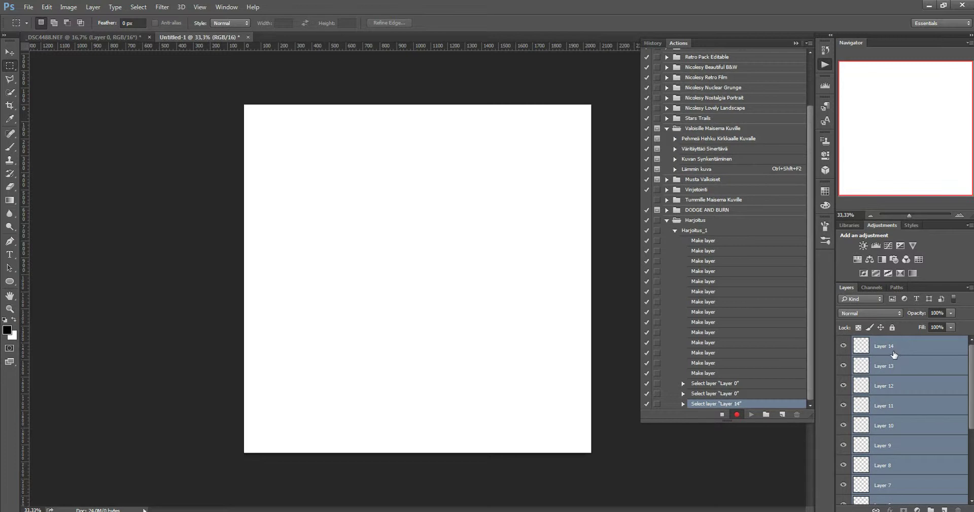
key("ctrl+g")
left_click(940, 394)
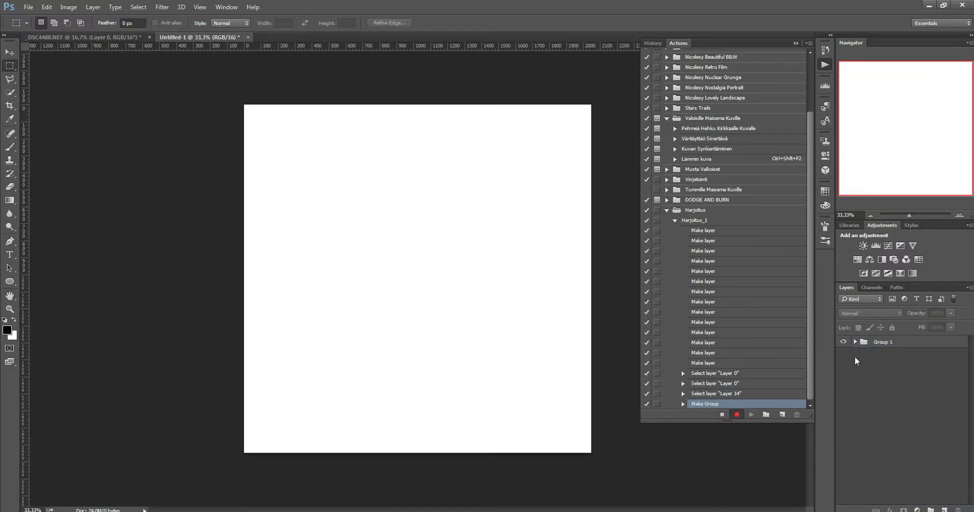
Step: Stop recording, then delete Group 1 with all its layers
left_click(722, 414)
left_click(856, 342)
scroll(896, 396, "down", 5)
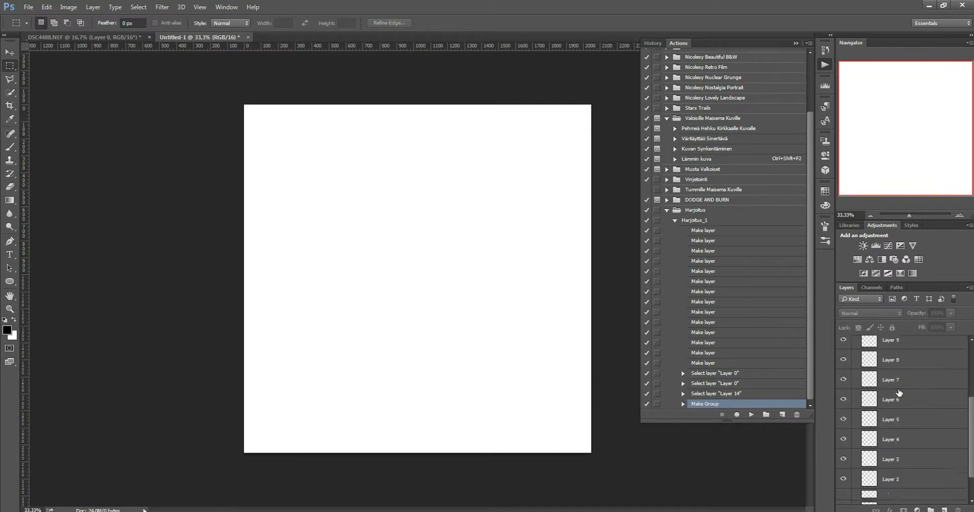
left_click_drag(902, 497, 896, 503)
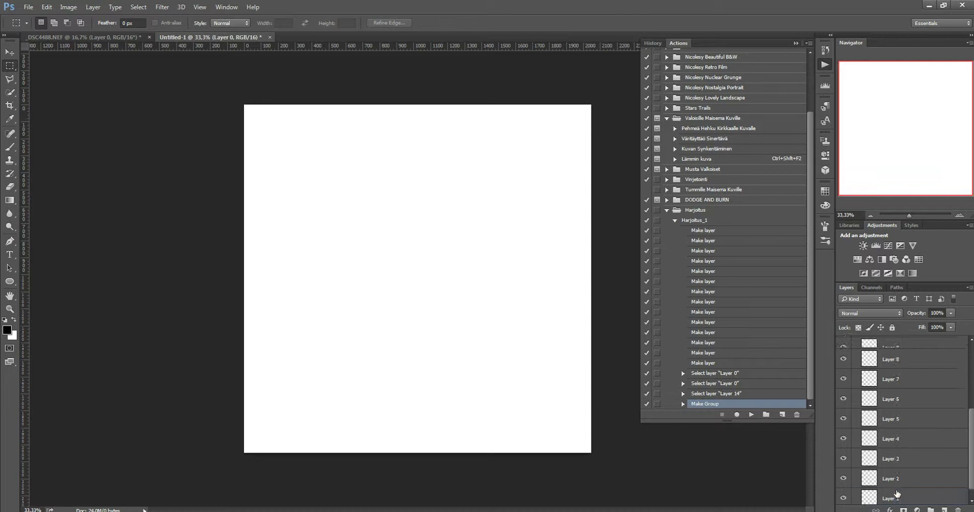
scroll(896, 478, "up", 5)
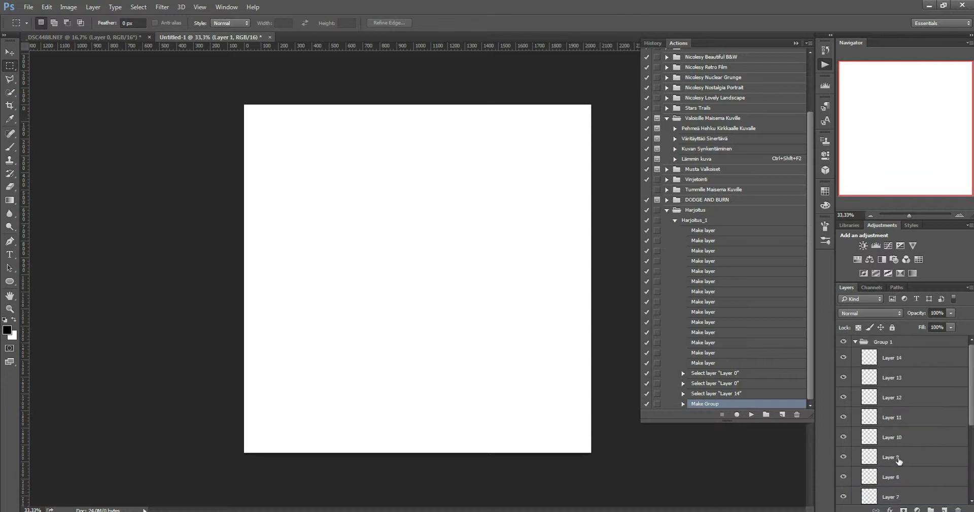
left_click(896, 359, "shift")
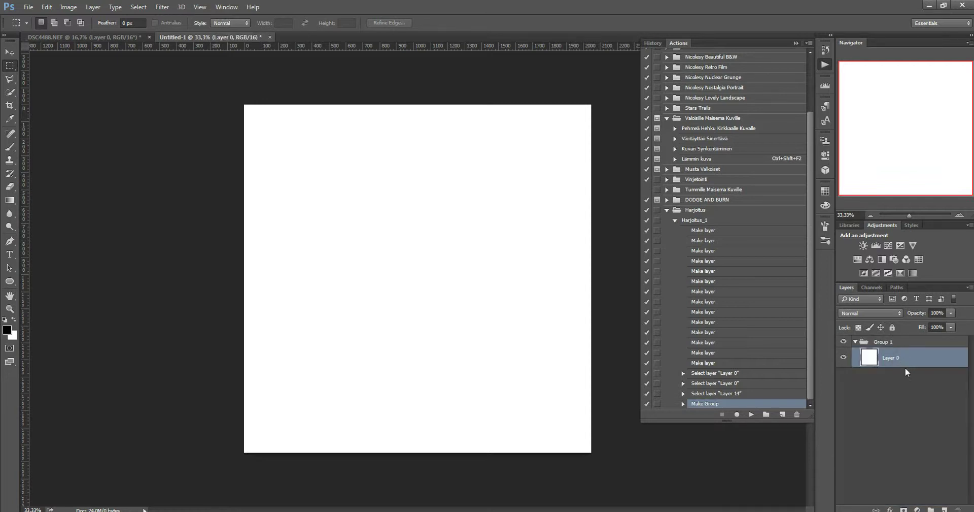
left_click(882, 343)
left_click_drag(883, 344, 958, 509)
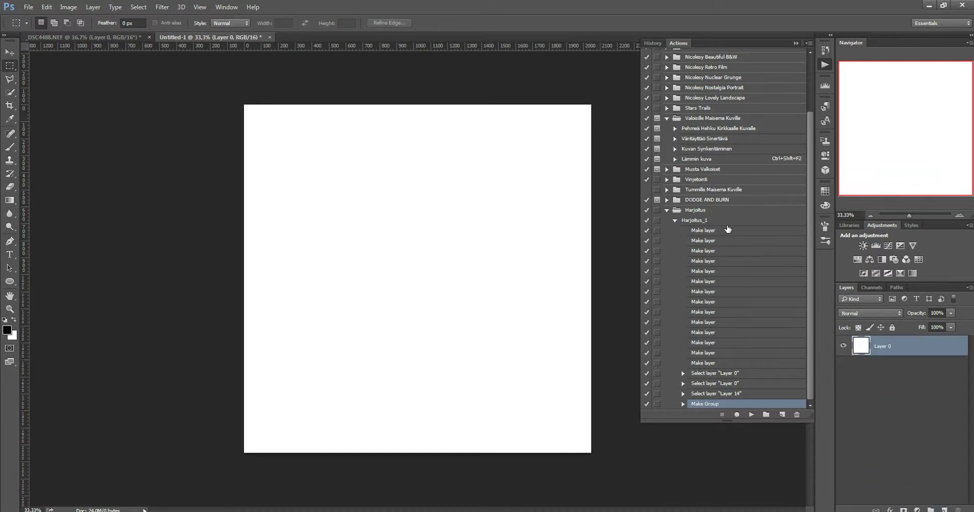
Step: Replay Harjoitus_1 to rebuild Group 1, then add Layer 15 and delete the group
left_click(695, 222)
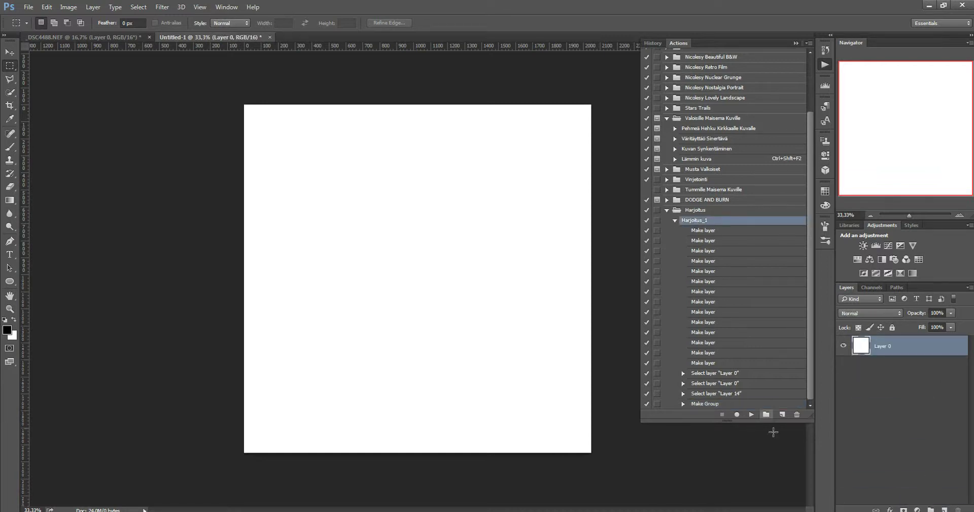
left_click(751, 414)
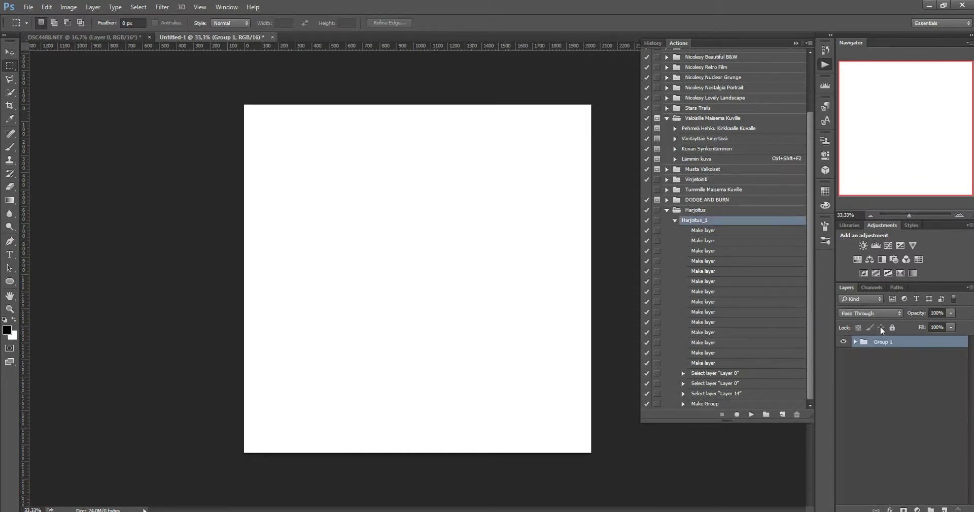
left_click(855, 341)
scroll(928, 415, "down", 5)
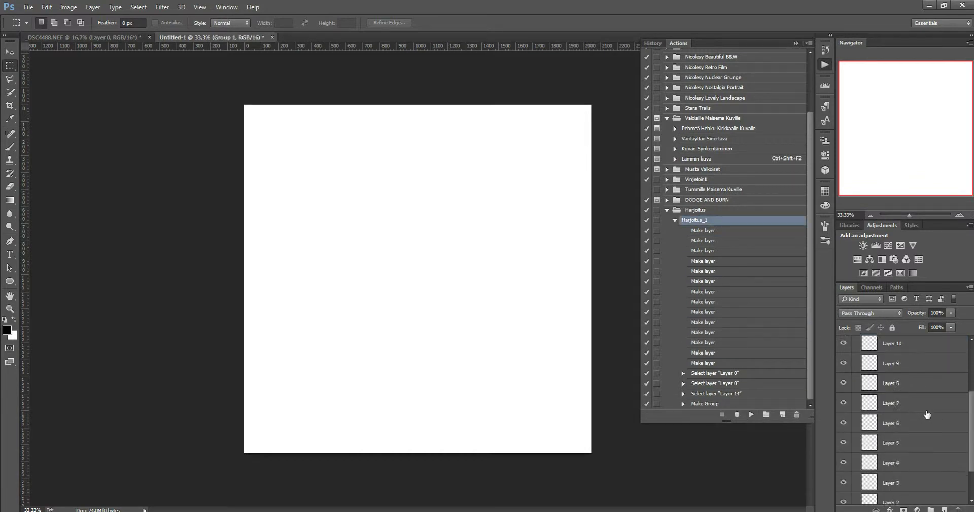
scroll(927, 415, "up", 5)
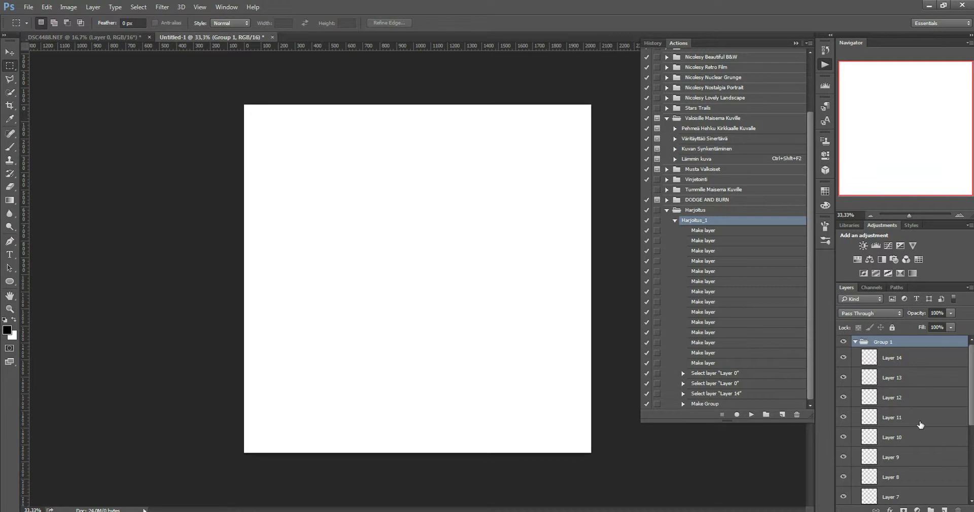
left_click(856, 341)
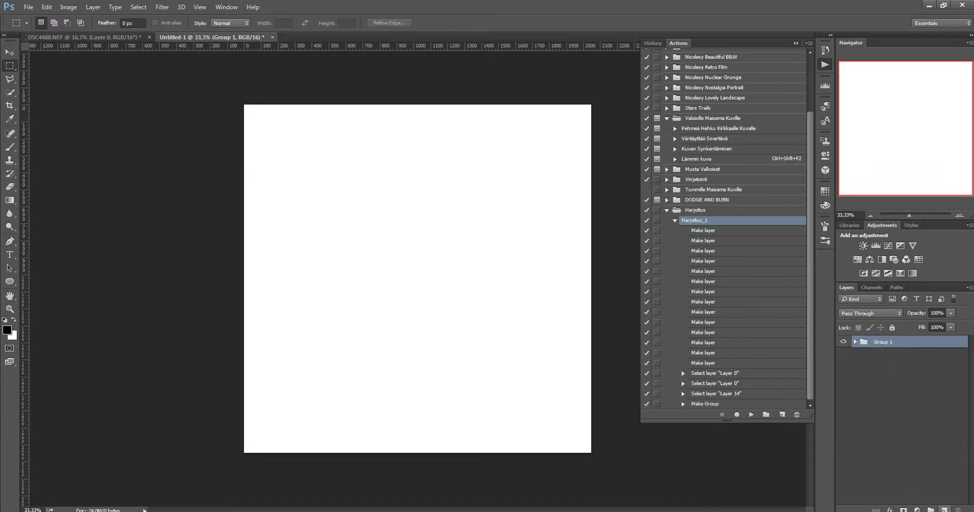
left_click(945, 509)
left_click_drag(883, 361, 960, 508)
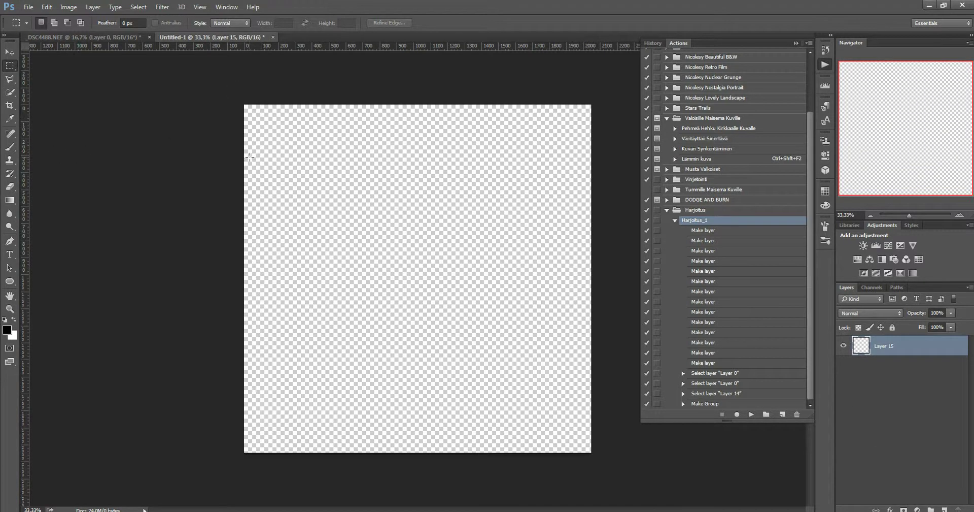
Step: Fill Layer 15 with white and select every recorded Harjoitus_1 step
key("shift+F5")
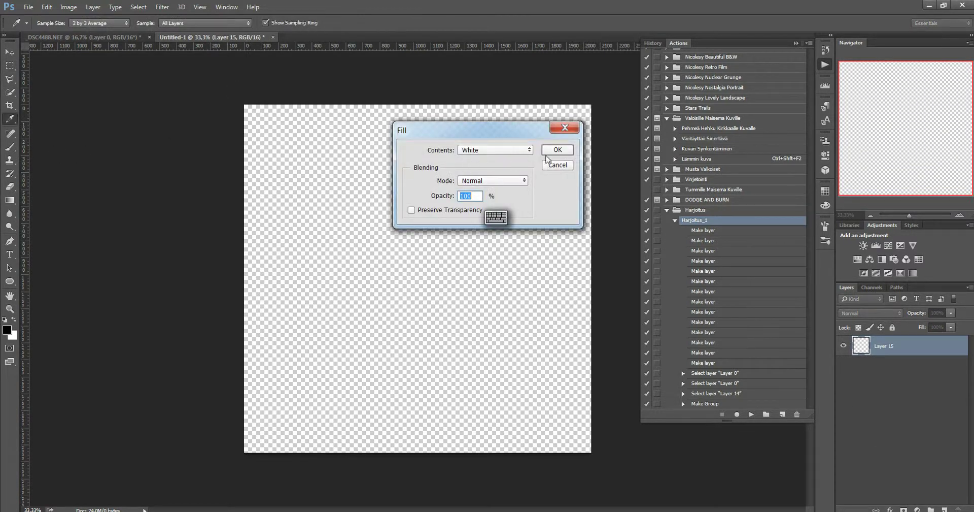
left_click(572, 162)
left_click(738, 233)
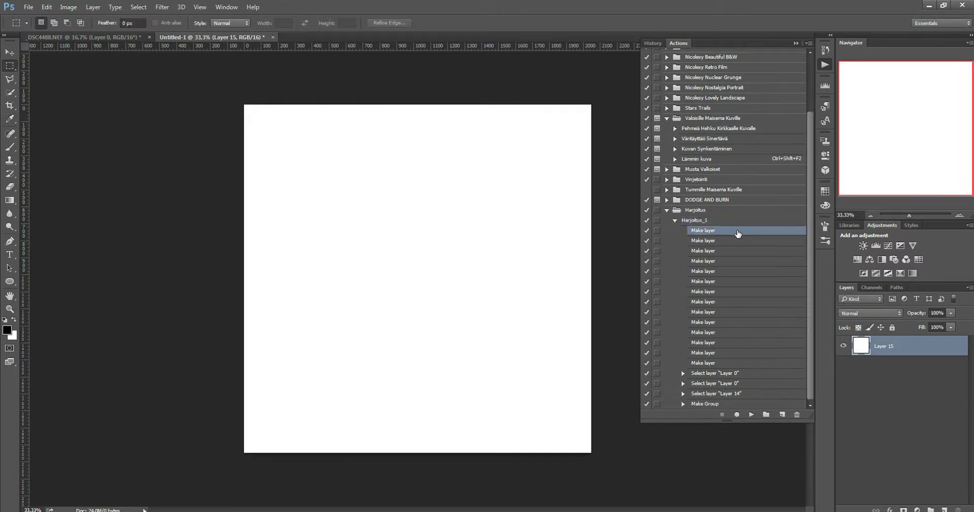
left_click(717, 402, "shift")
Step: Delete the selected recorded steps, then the Harjoitus_1 action itself, confirming each
left_click(797, 414)
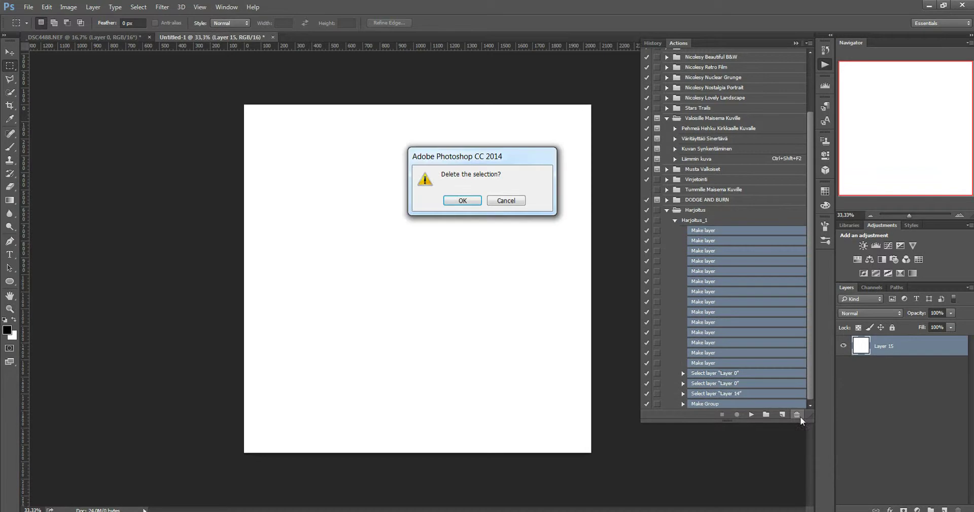
left_click(463, 200)
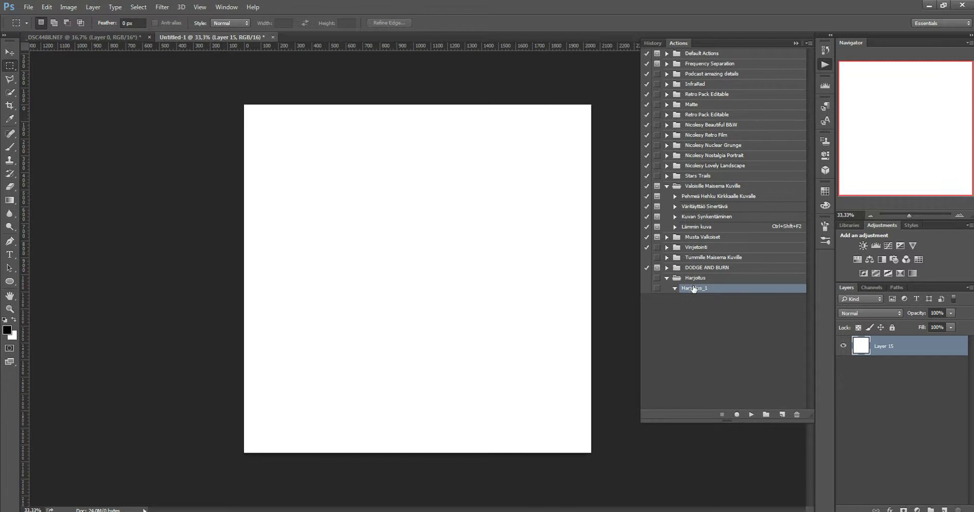
left_click(798, 415)
key("Return")
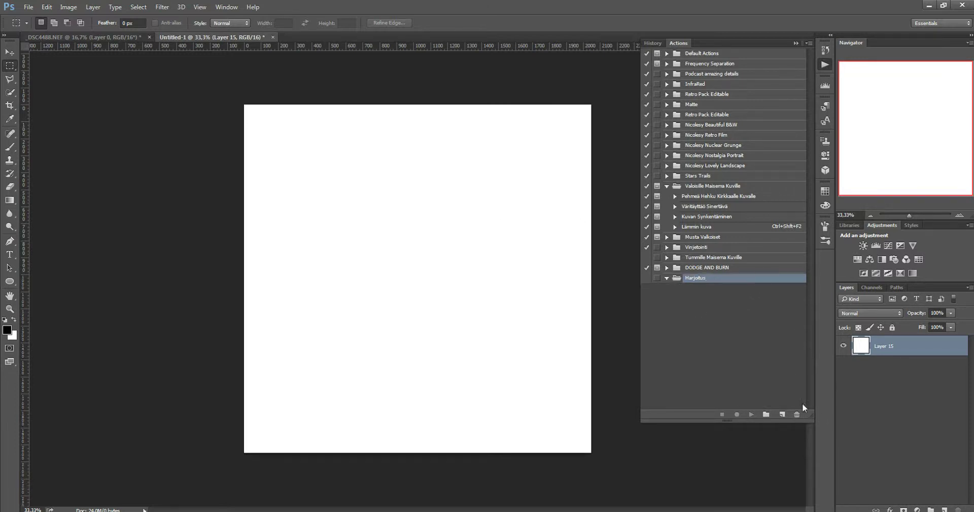
Step: Create a new action named 'Harjoitus_1' in the Harjoitus set and start recording
left_click(782, 414)
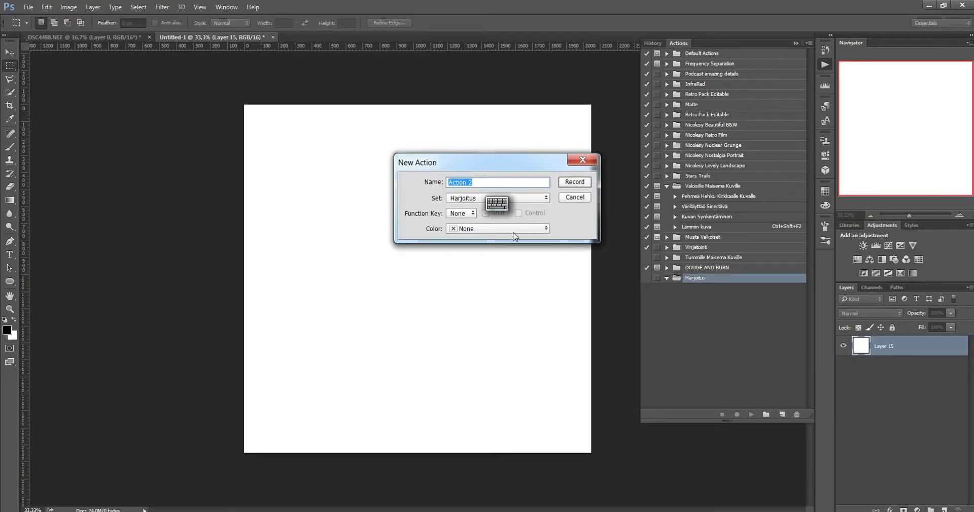
type("Harjoitus_1")
key("Return")
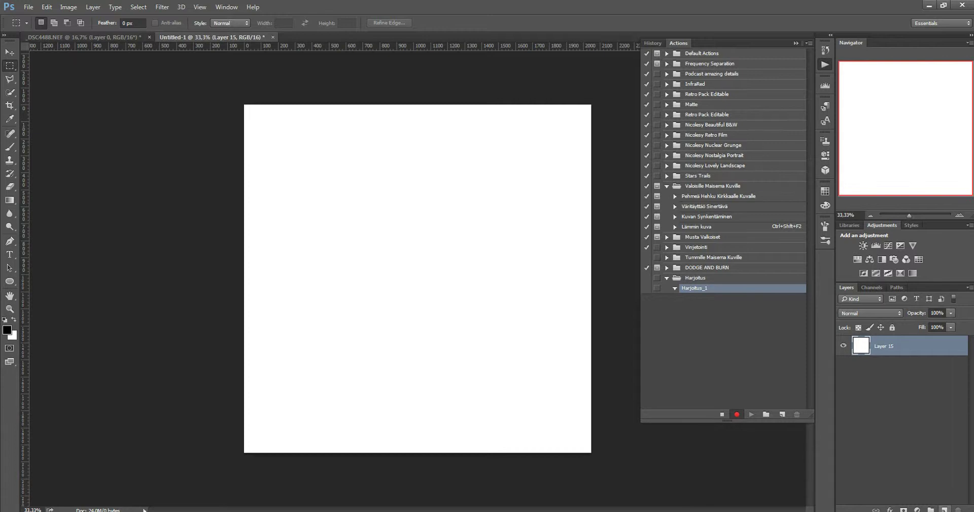
Step: Add new Layer 16 and fill it with 50% Gray in Overlay mode
left_click(945, 509)
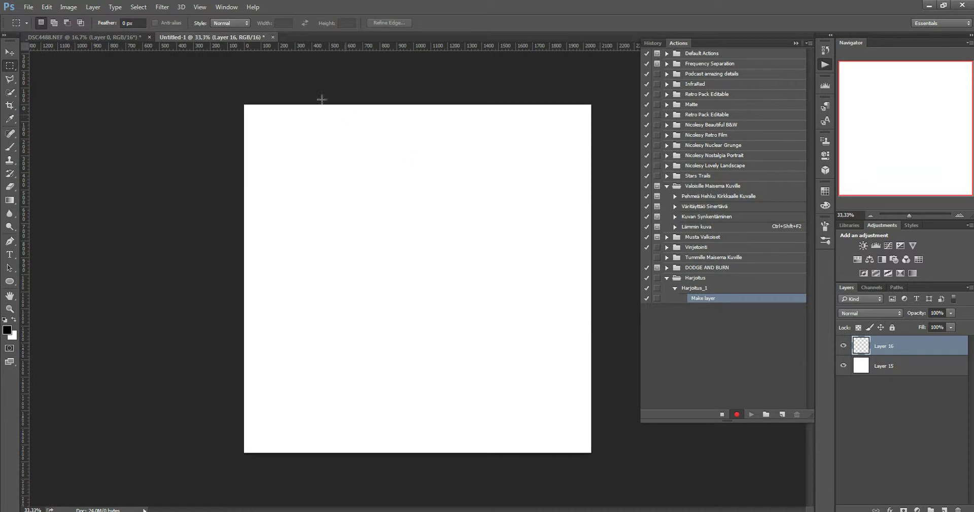
left_click(69, 7)
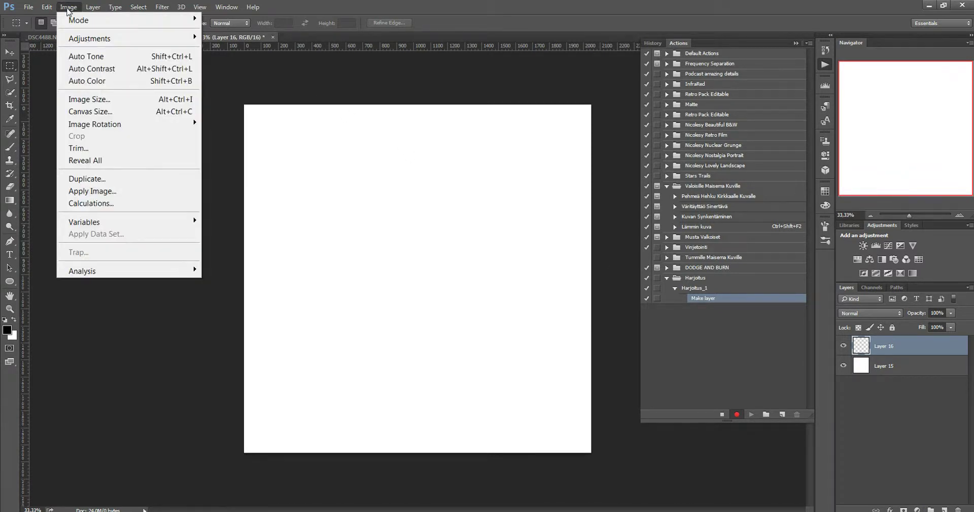
mouse_move(46, 9)
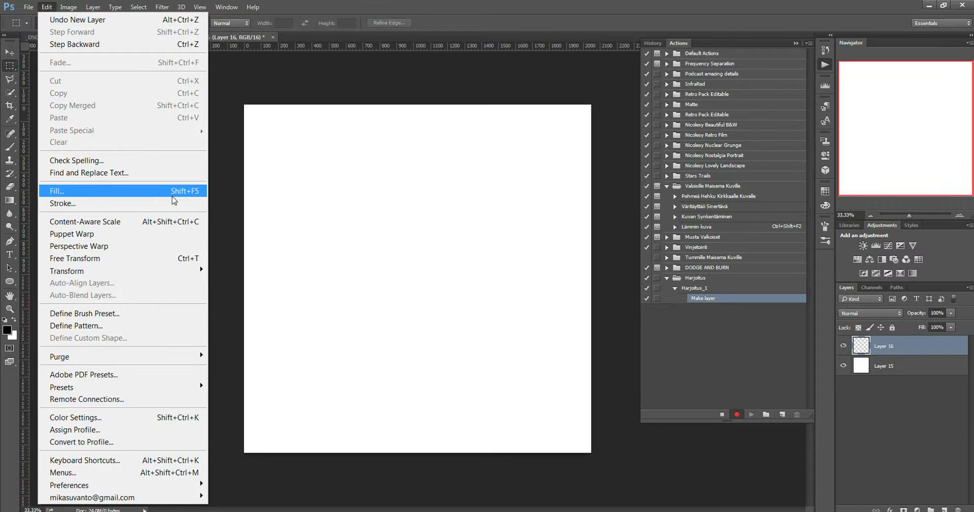
left_click(188, 196)
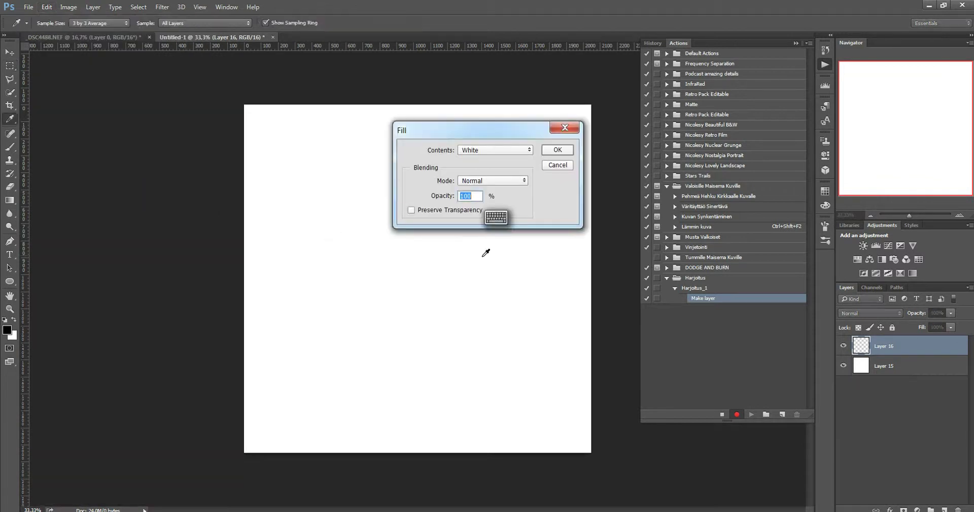
left_click(515, 152)
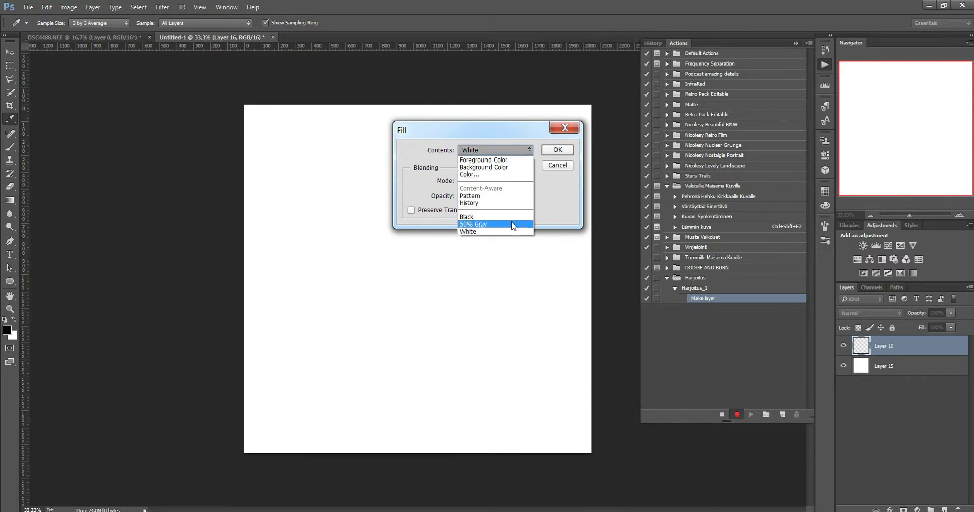
left_click(514, 226)
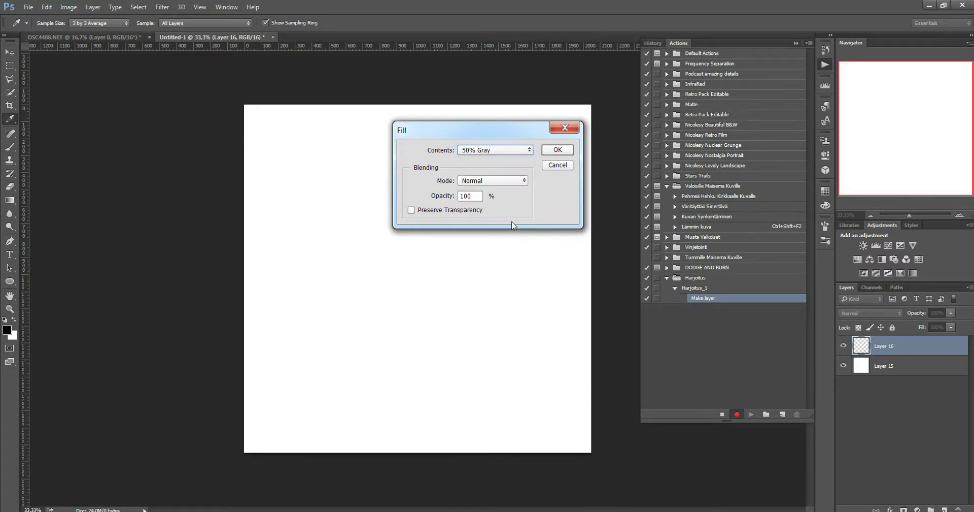
left_click(497, 180)
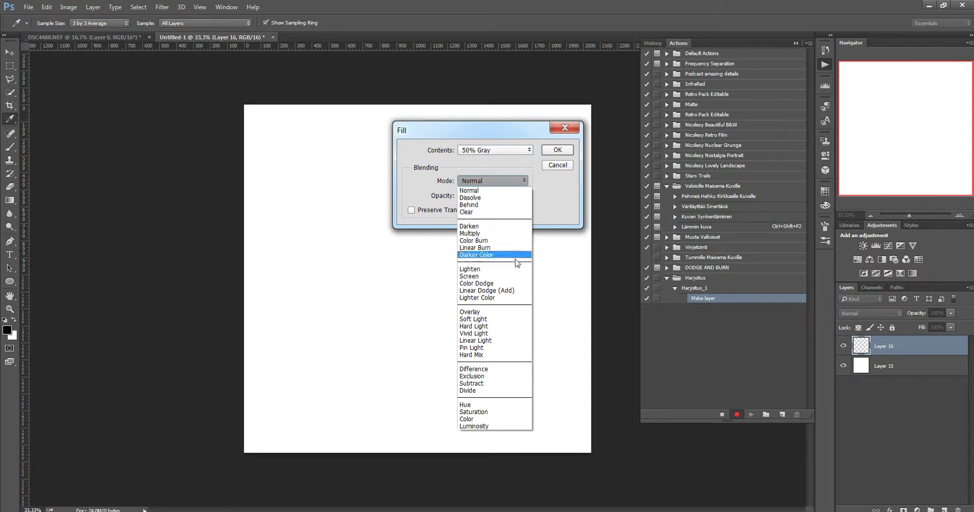
left_click(479, 311)
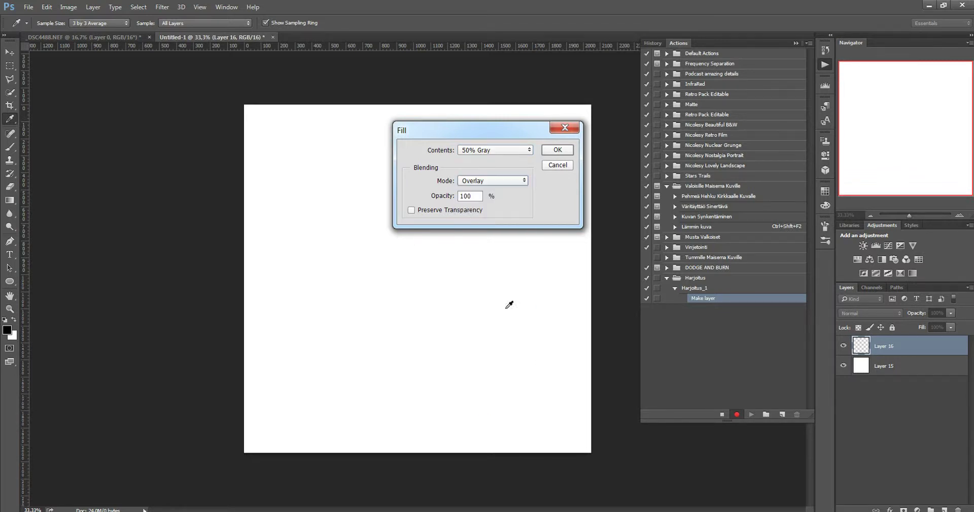
left_click(557, 153)
key("m")
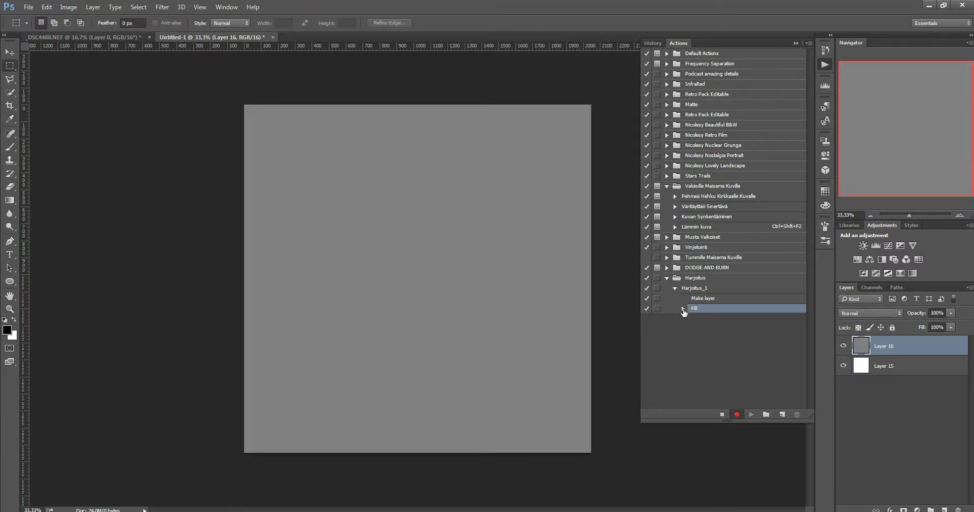
Step: Stop recording, inspect the recorded Fill step, and delete Layer 16
left_click(723, 413)
left_click(683, 309)
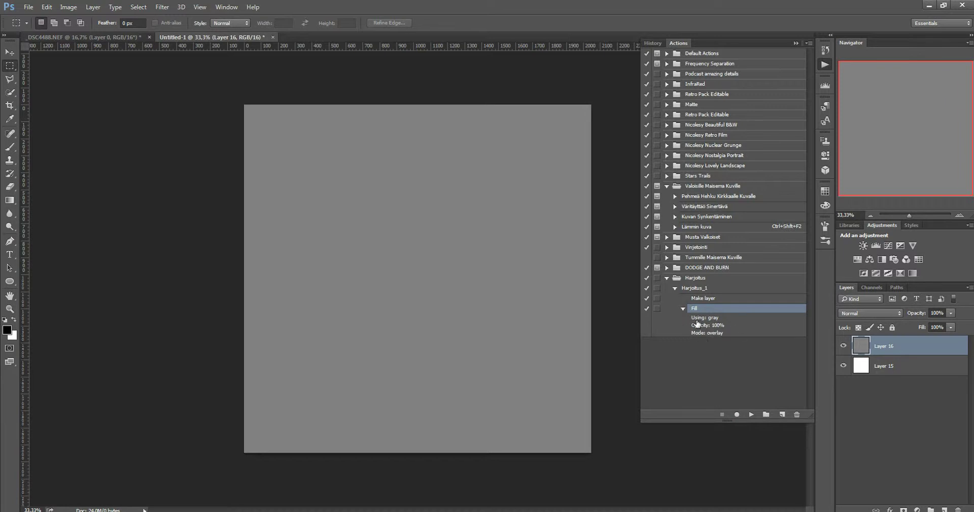
left_click(683, 308)
left_click_drag(906, 350, 958, 509)
Step: Play Harjoitus_1 to recreate gray Layer 16, check it, then delete it again
left_click(693, 288)
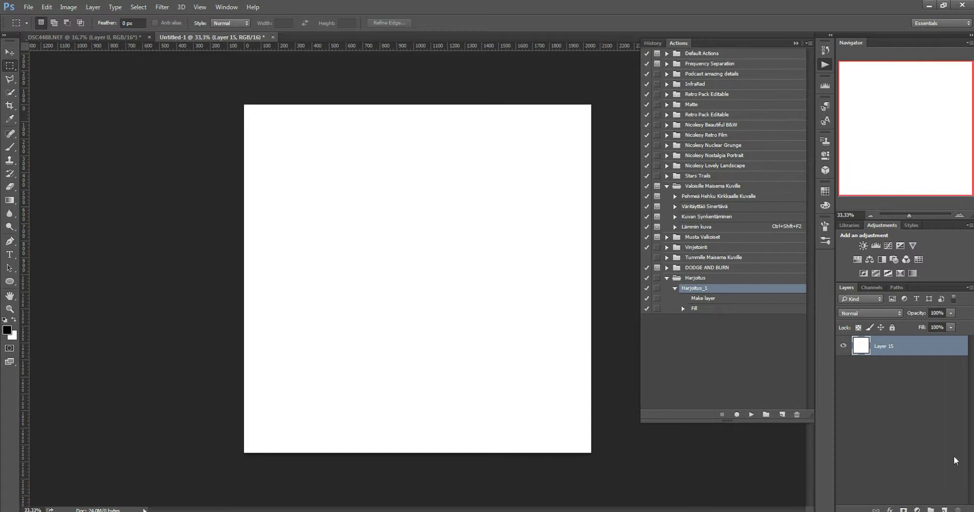
left_click(751, 415)
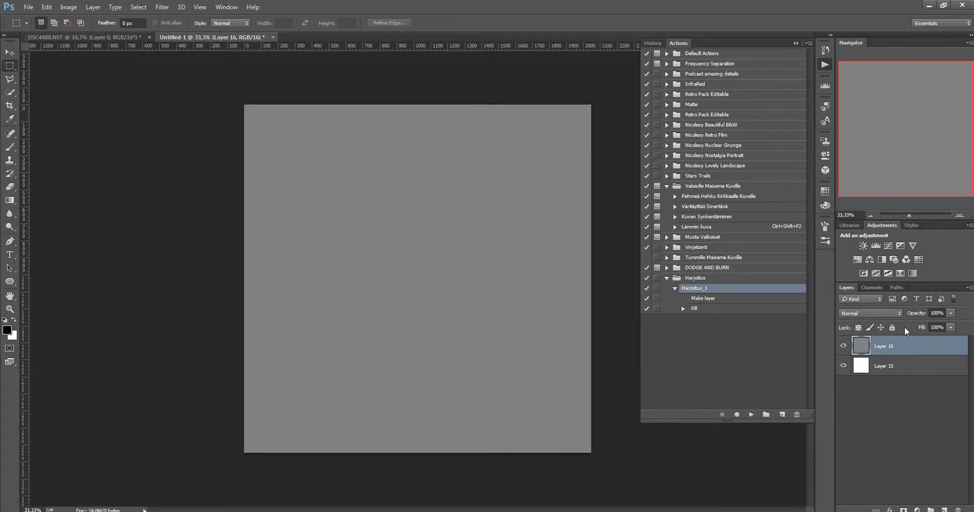
left_click(892, 366)
left_click(893, 353)
left_click(686, 308)
left_click(684, 308)
left_click(683, 308)
left_click_drag(900, 348, 959, 508)
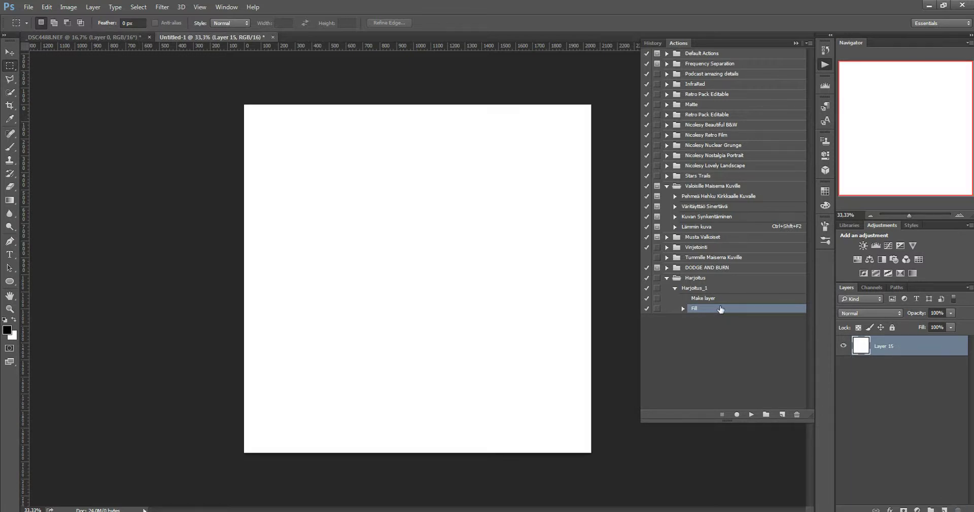
Step: Remove the Fill and Make layer steps from Harjoitus_1, deleting the test Layer 16
left_click(797, 415)
left_click(463, 201)
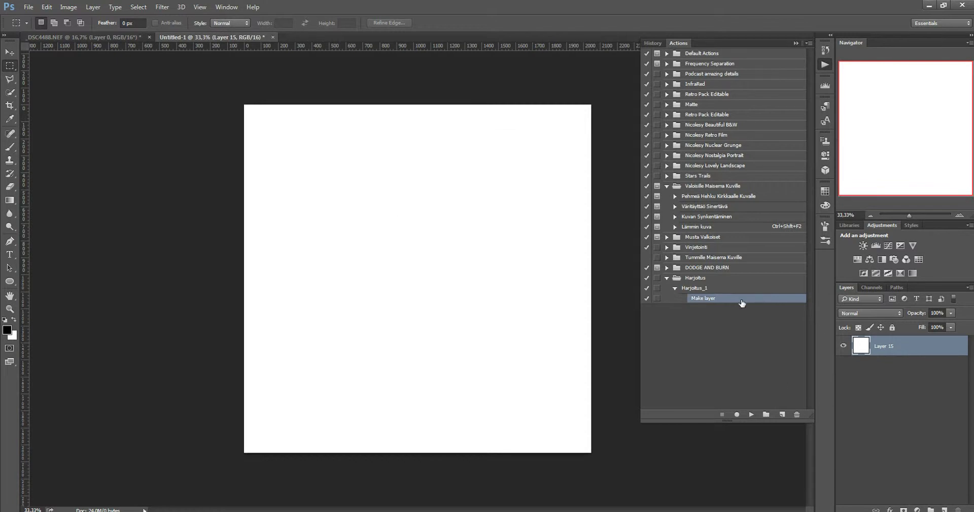
left_click(751, 415)
left_click(705, 297)
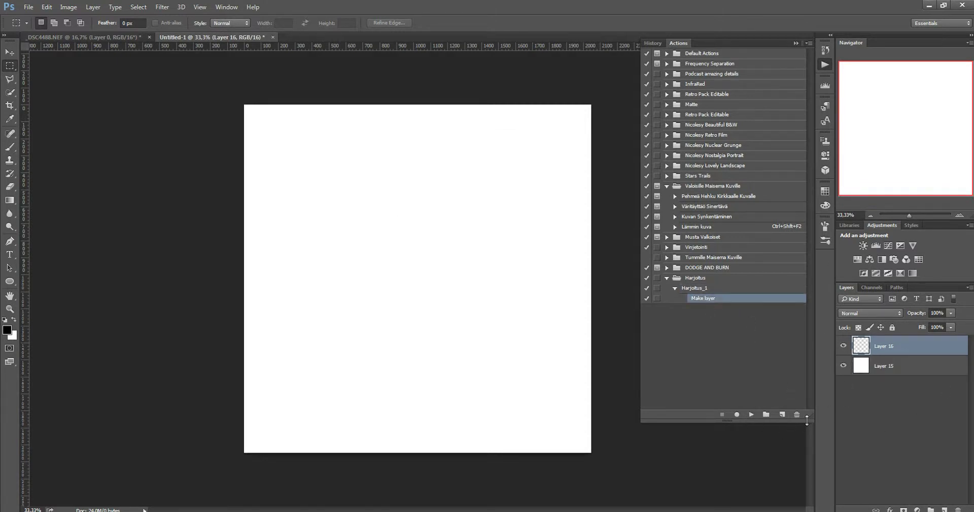
left_click_drag(890, 350, 960, 509)
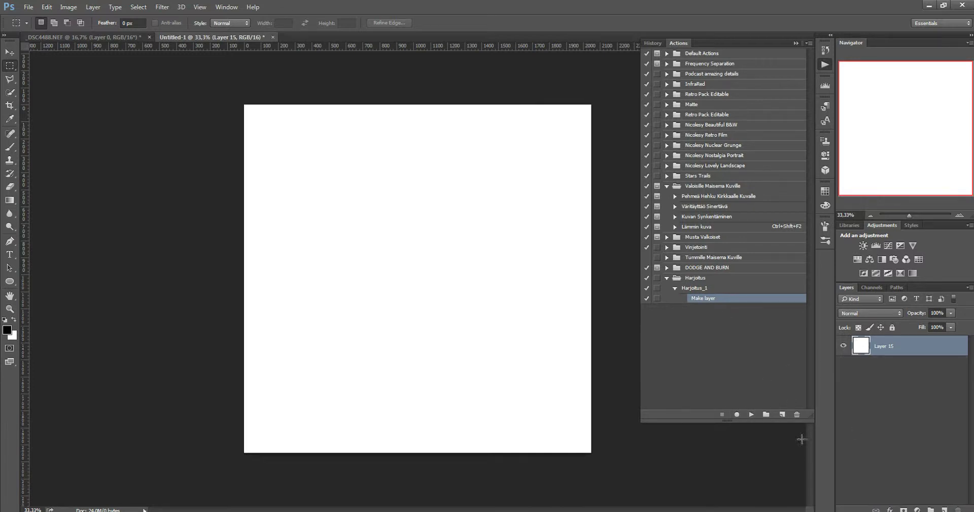
left_click(797, 414)
left_click(462, 200)
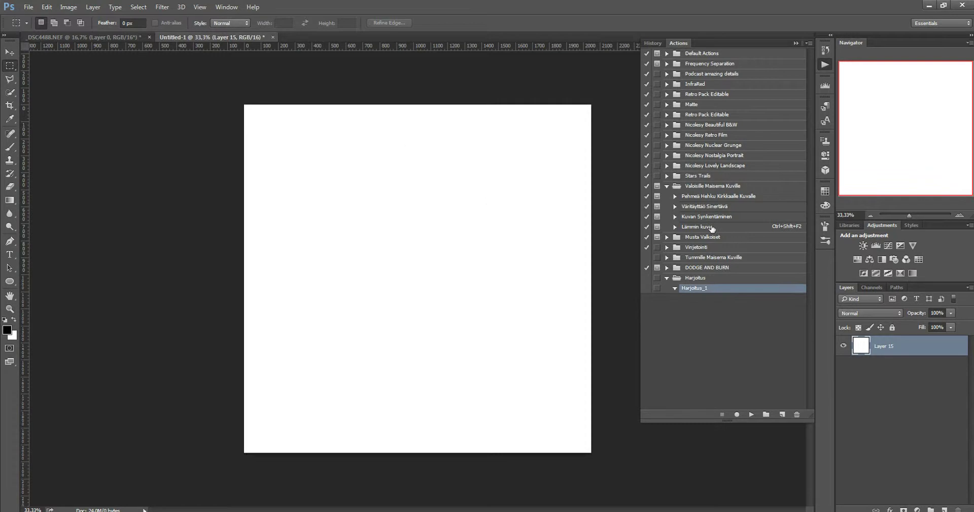
Step: Record a new layer filled with 50% Gray in Normal mode
left_click(736, 414)
left_click(944, 508)
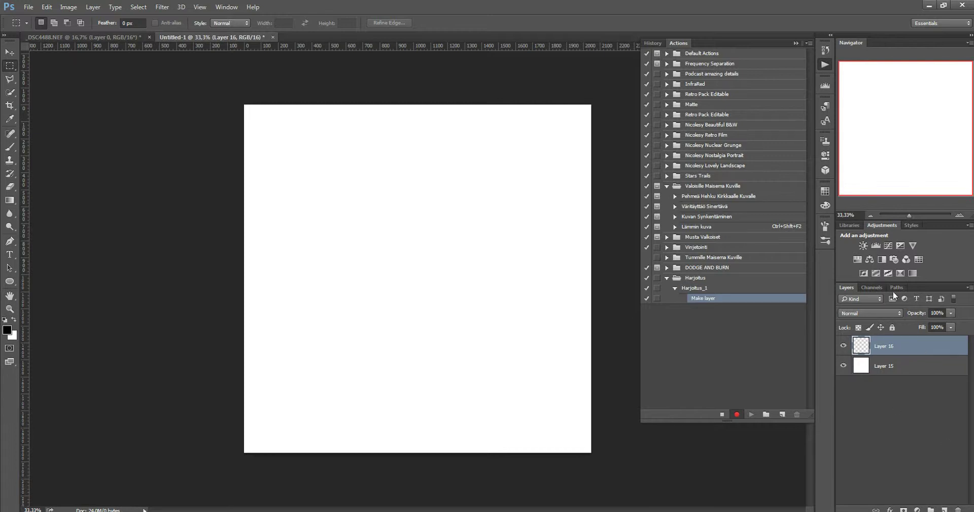
left_click(70, 7)
mouse_move(46, 9)
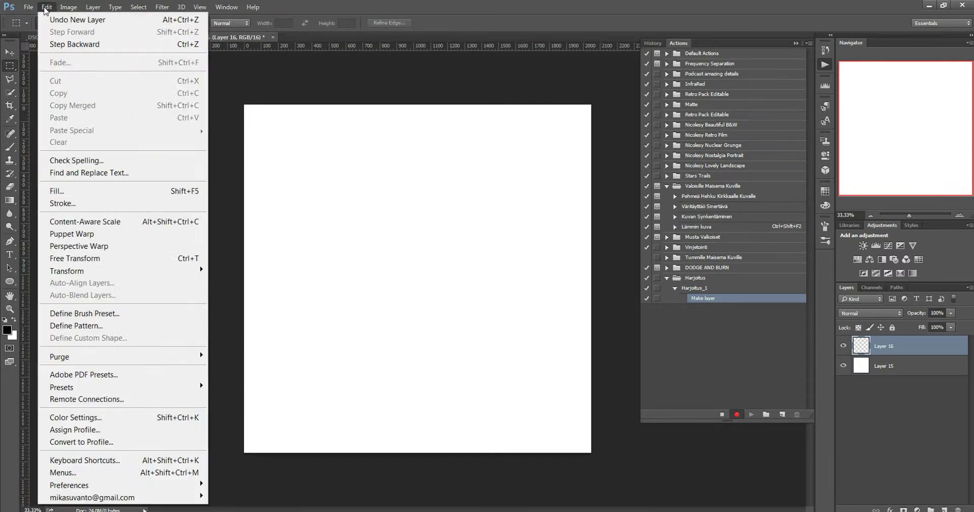
left_click(184, 194)
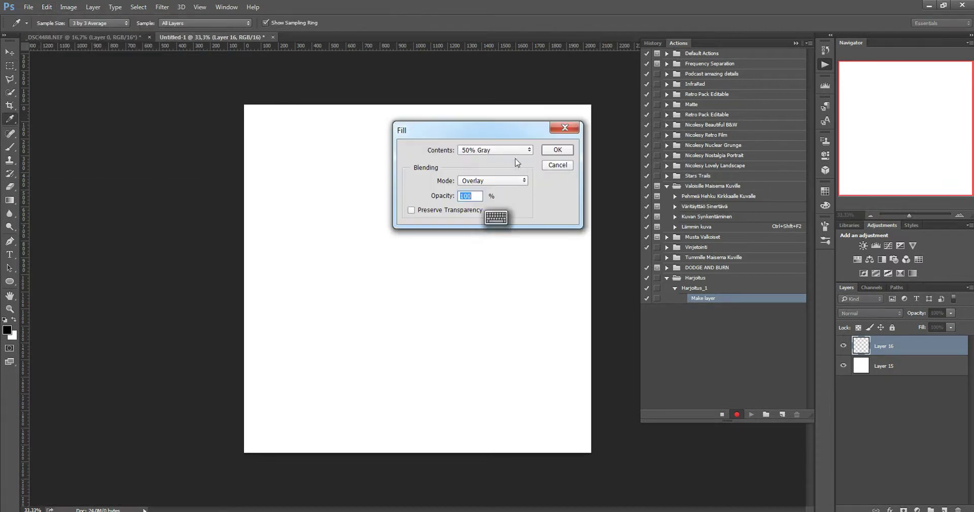
left_click(483, 182)
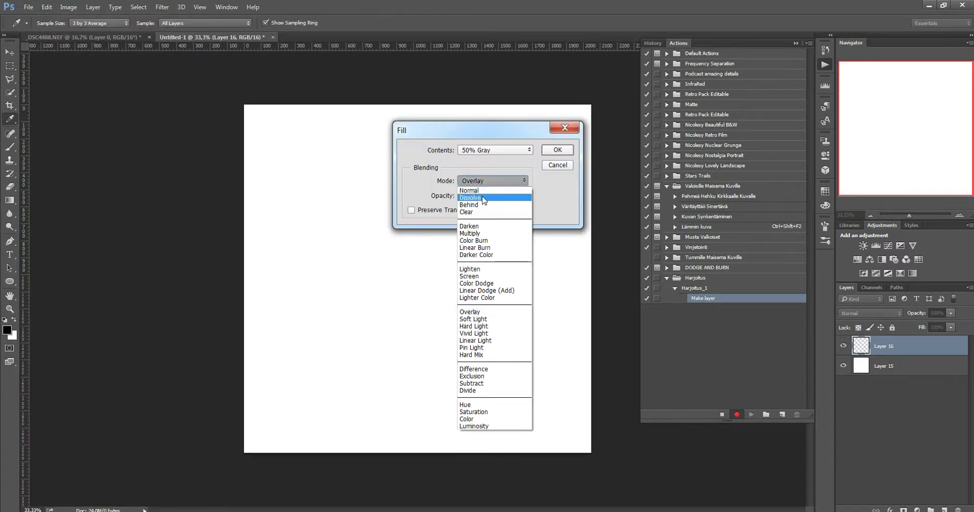
left_click(481, 193)
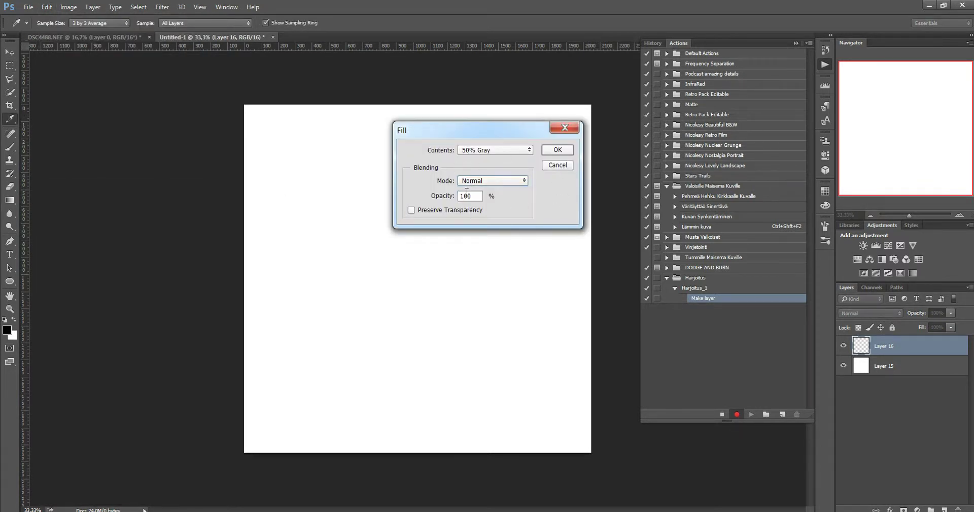
left_click(558, 150)
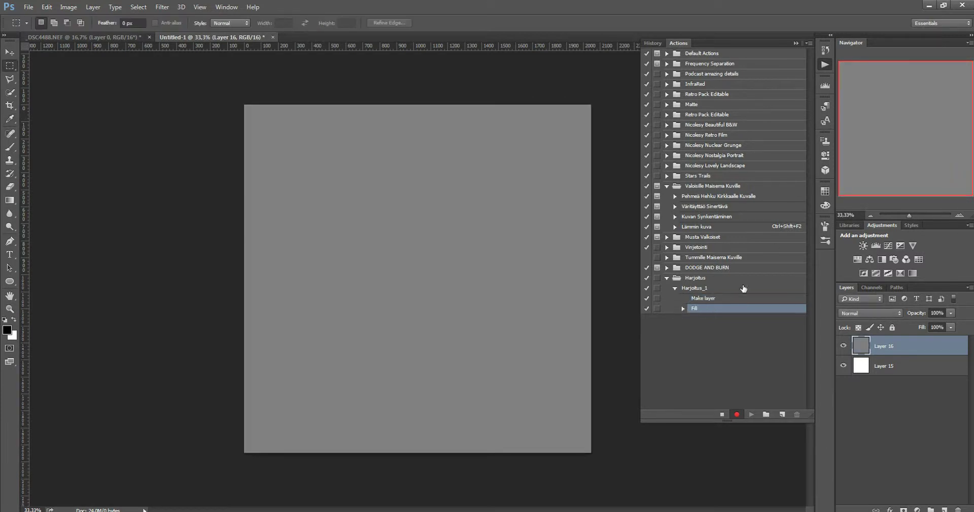
left_click(683, 309)
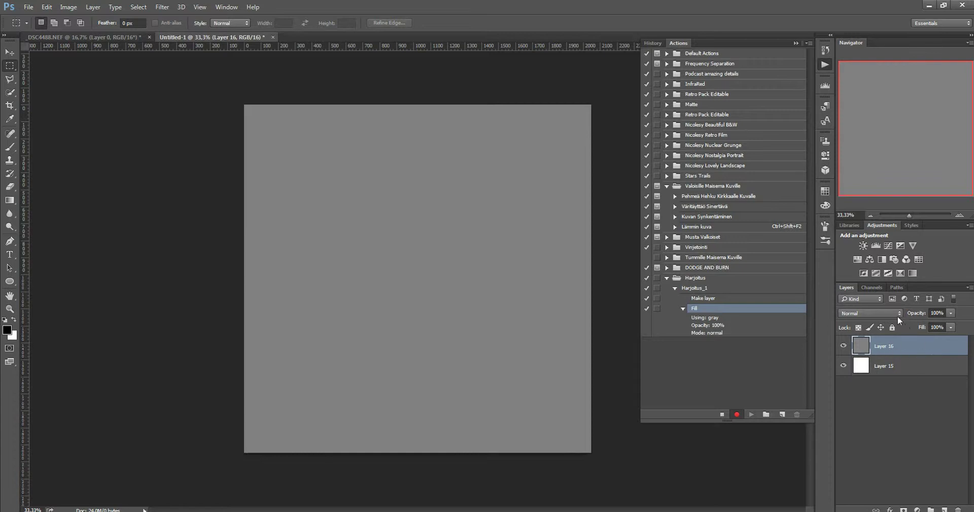
Step: Set Layer 16's blend mode to Overlay and stop recording
left_click(881, 309)
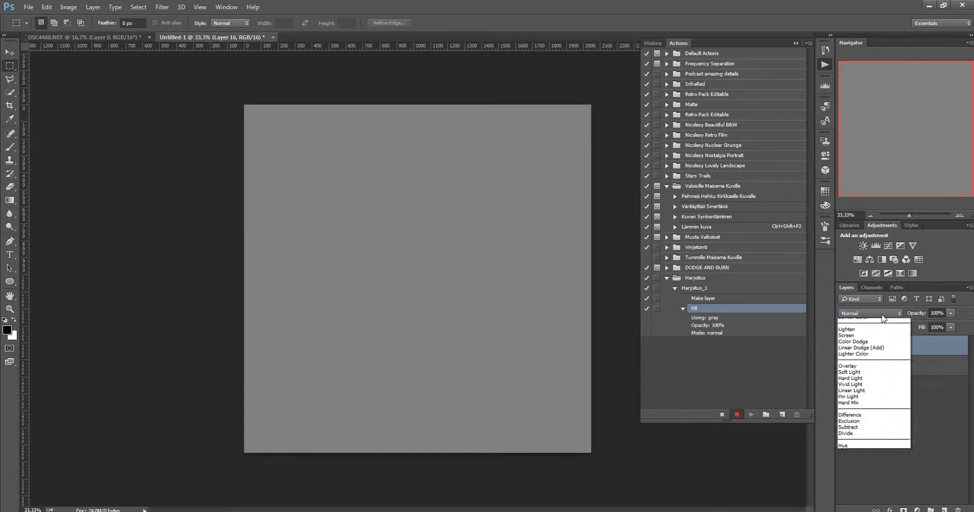
left_click(872, 413)
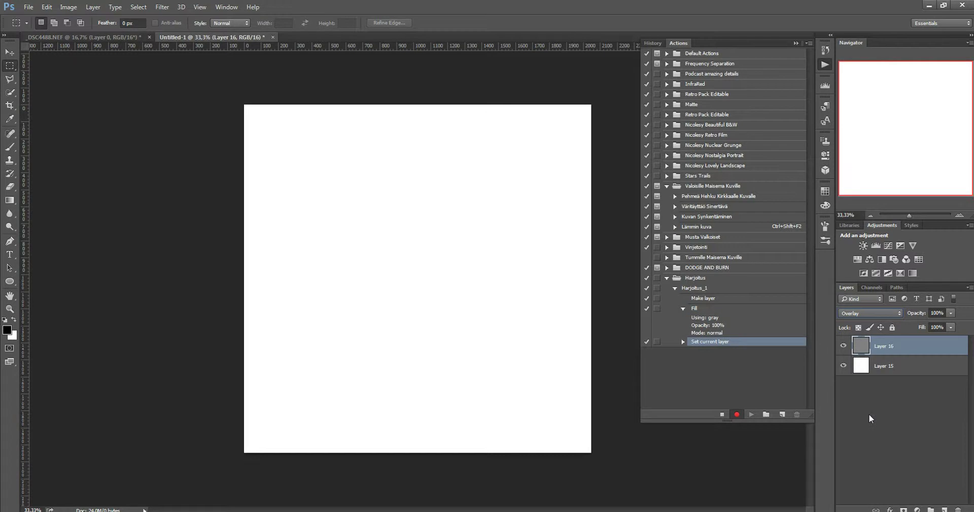
left_click(683, 341)
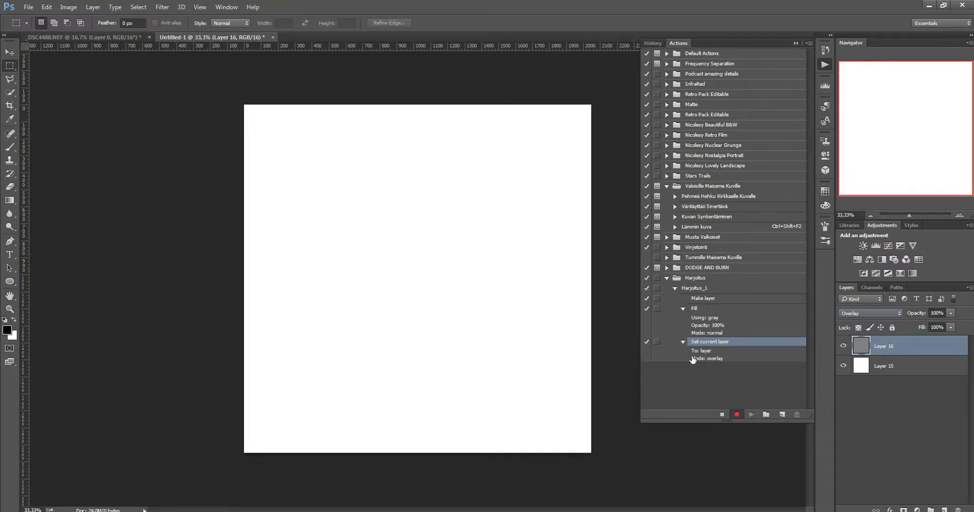
left_click(722, 414)
Step: Delete Layer 16 and replay Harjoitus_1 to create a fresh gray Overlay layer
left_click_drag(918, 350, 958, 508)
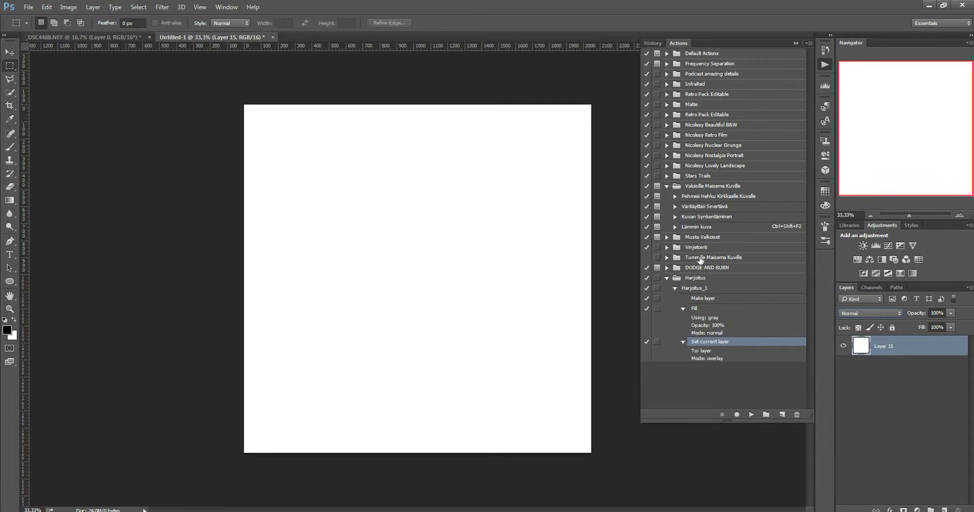
left_click(703, 288)
left_click(751, 414)
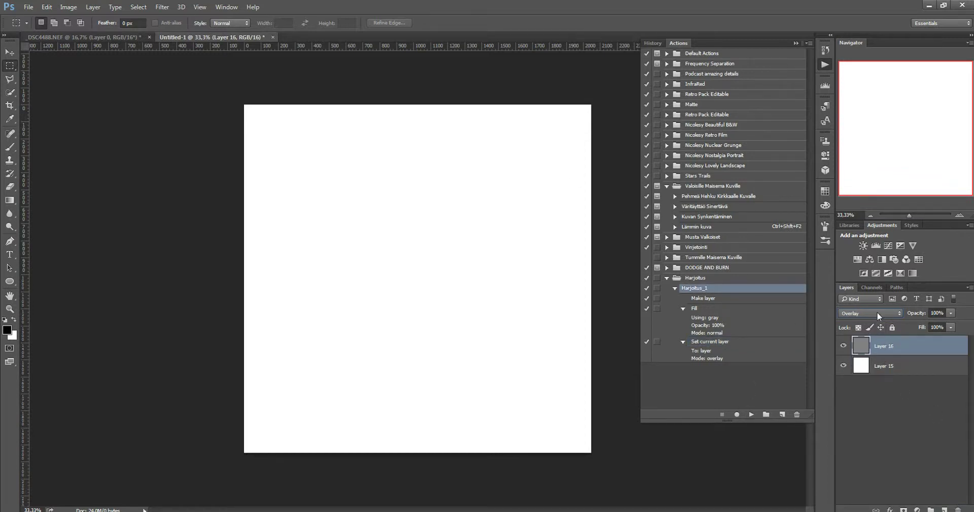
left_click(10, 226)
Step: Pick the Burn tool with its range set to Midtones, then switch to the _DSC4488.NEF photo
left_click(42, 235)
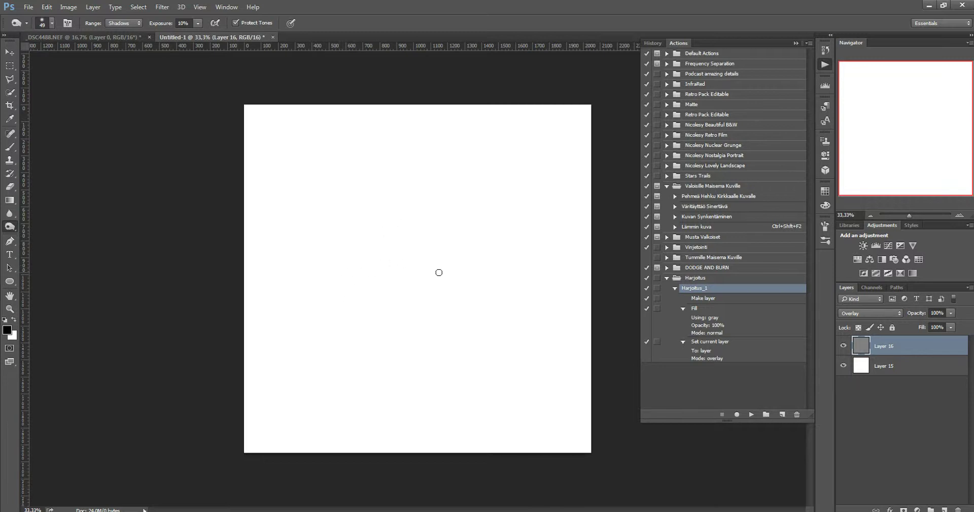
left_click(136, 24)
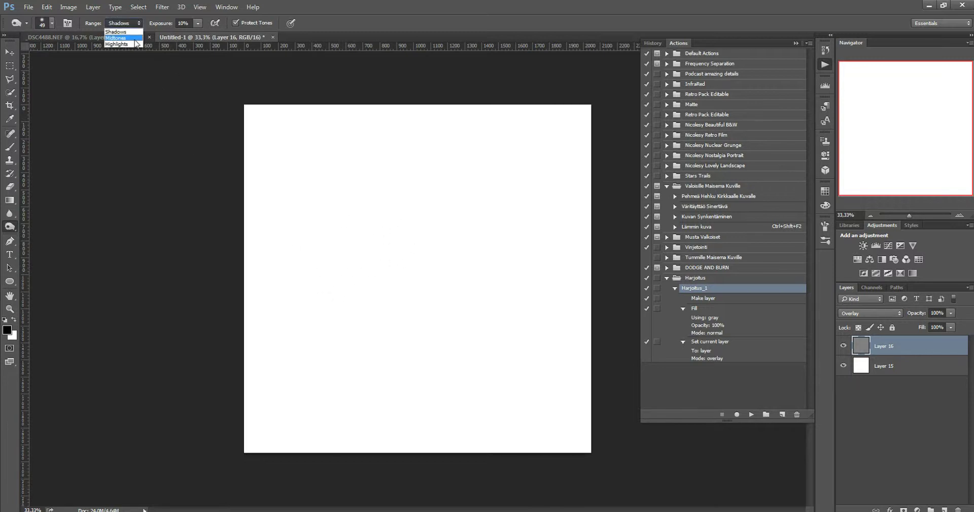
left_click(134, 44)
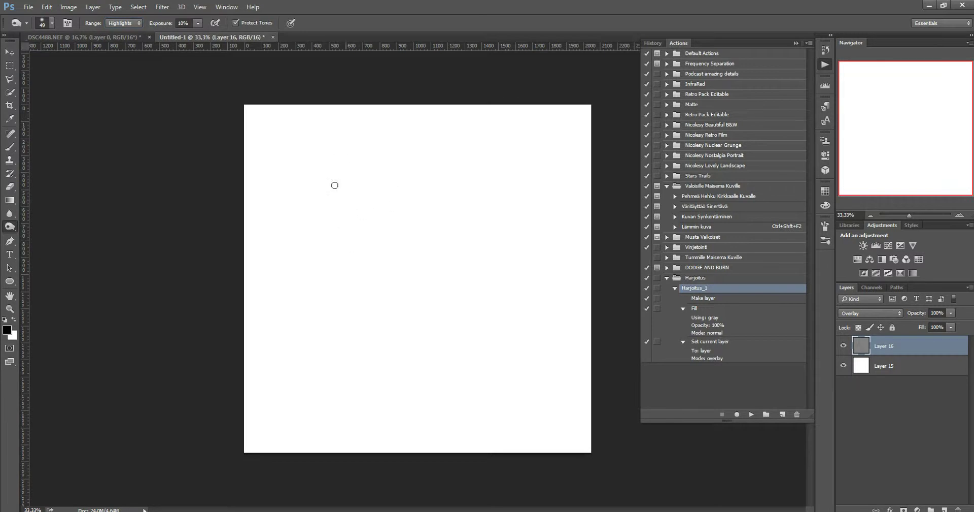
left_click(135, 23)
left_click(131, 36)
left_click(87, 40)
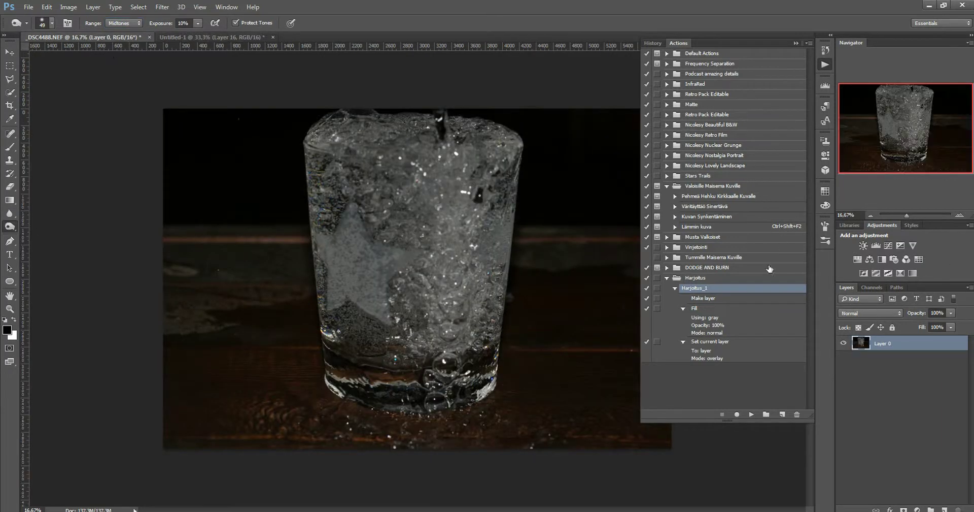
Step: Play the Harjoitus action to add a gray Overlay layer, then lighten the glass base with a 129 px brush
left_click(751, 414)
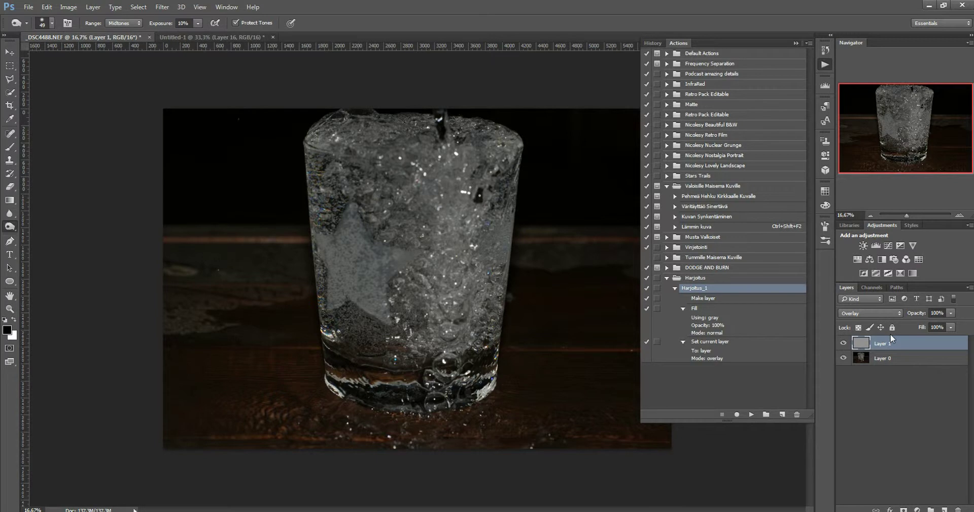
right_click(247, 230)
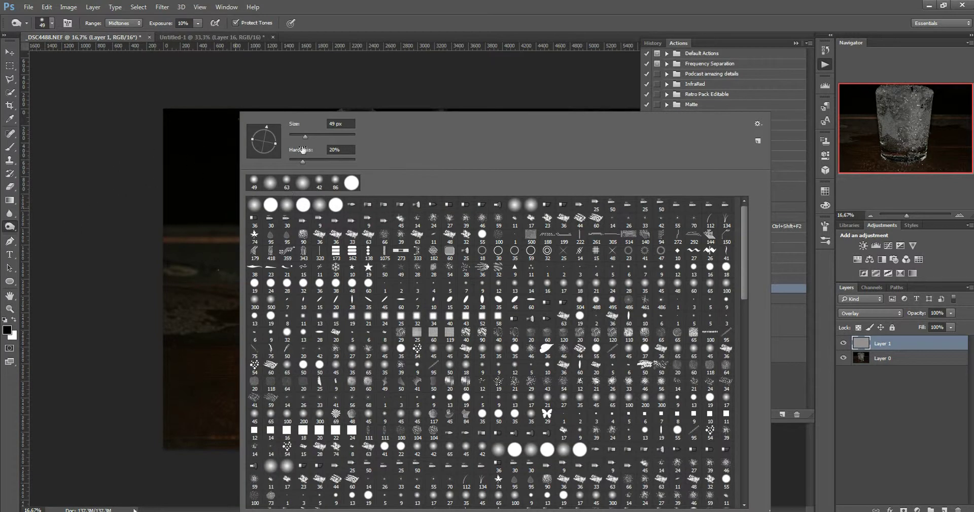
left_click_drag(309, 135, 321, 138)
key("Return")
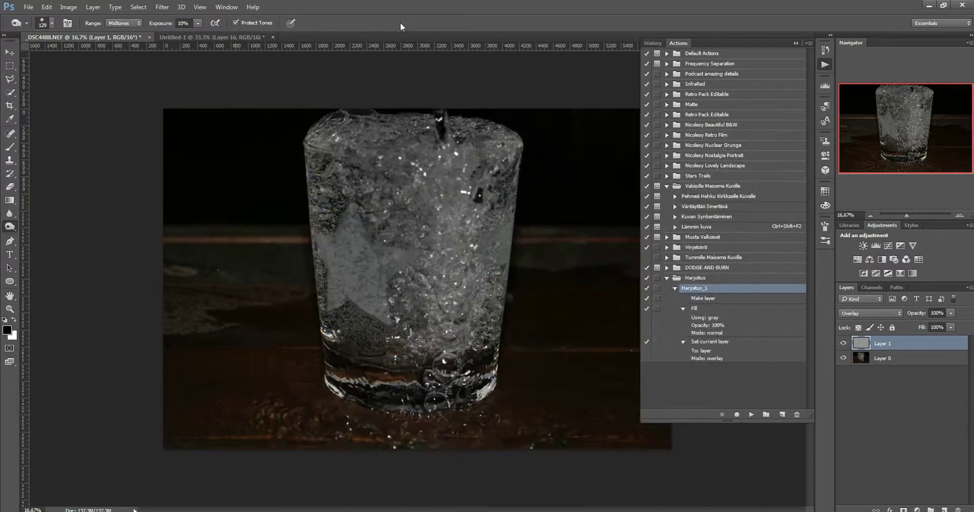
mouse_move(317, 382)
left_mouse_down()
mouse_move(346, 373)
mouse_move(333, 361)
mouse_move(332, 376)
mouse_move(354, 397)
mouse_move(354, 366)
mouse_move(365, 389)
mouse_move(345, 381)
left_mouse_up()
Step: Set the toning brush to 185 px, 56% exposure and the Shadows range
right_click(221, 216)
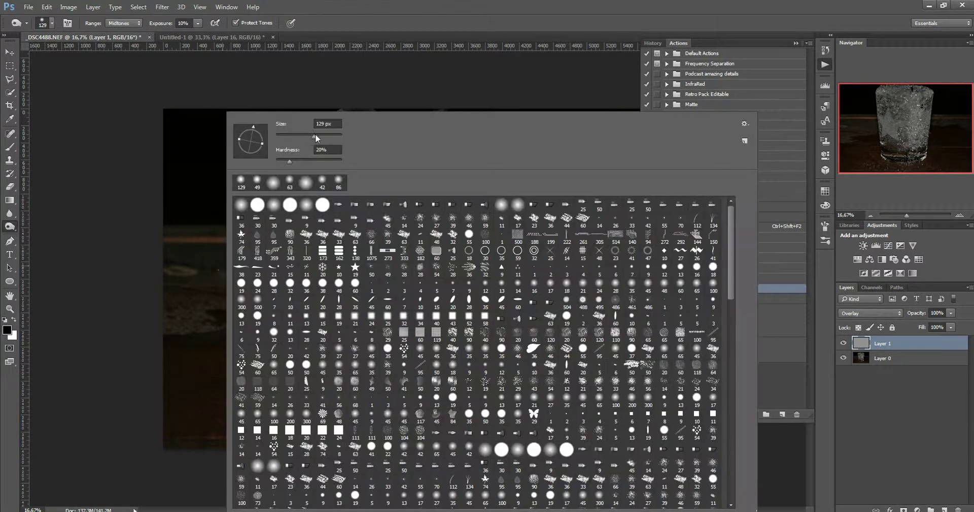
left_click(292, 162)
left_click(350, 18)
left_click(198, 23)
left_click_drag(198, 39, 221, 38)
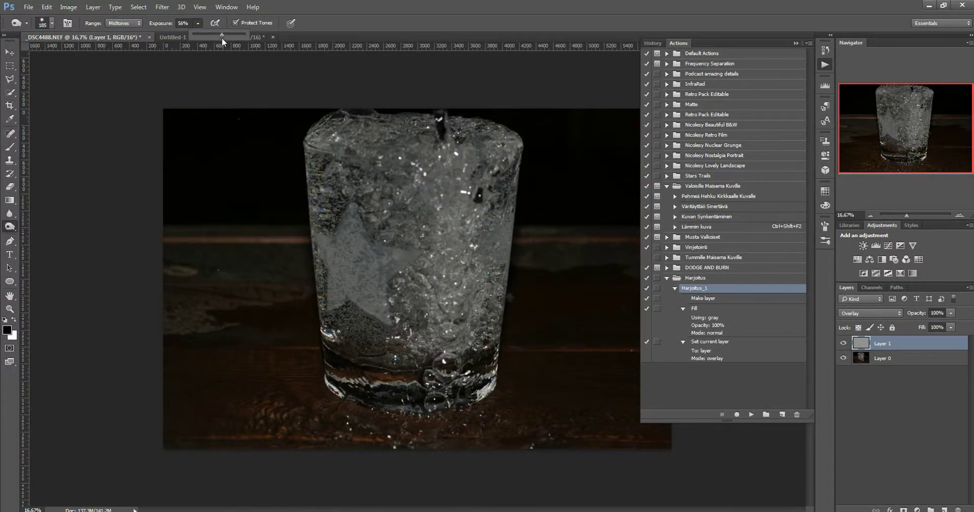
left_click(124, 22)
left_click(120, 30)
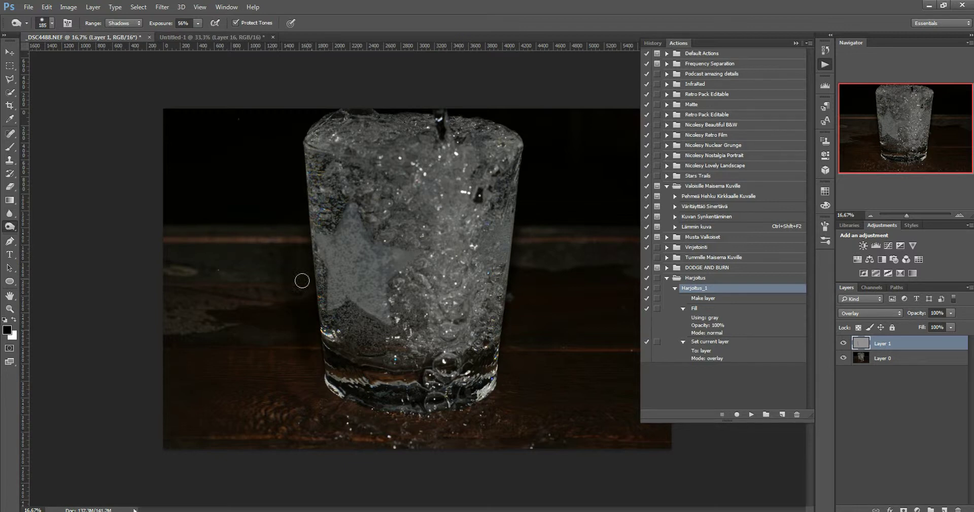
Step: Burn along the glass's left edge, then switch to the Dodge Tool with a 374 px brush
mouse_move(308, 330)
left_mouse_down()
mouse_move(283, 252)
mouse_move(318, 370)
mouse_move(296, 281)
mouse_move(316, 322)
left_mouse_up()
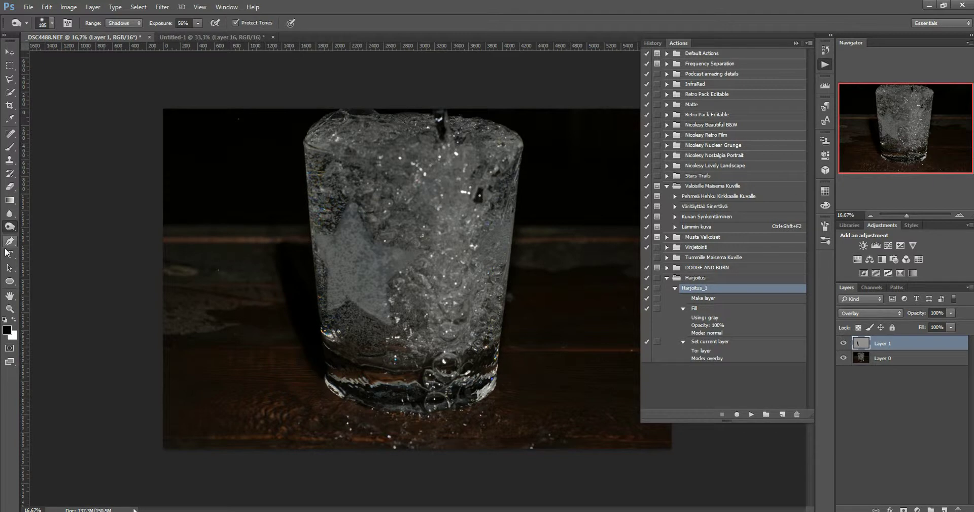
right_click(13, 227)
left_click(43, 224)
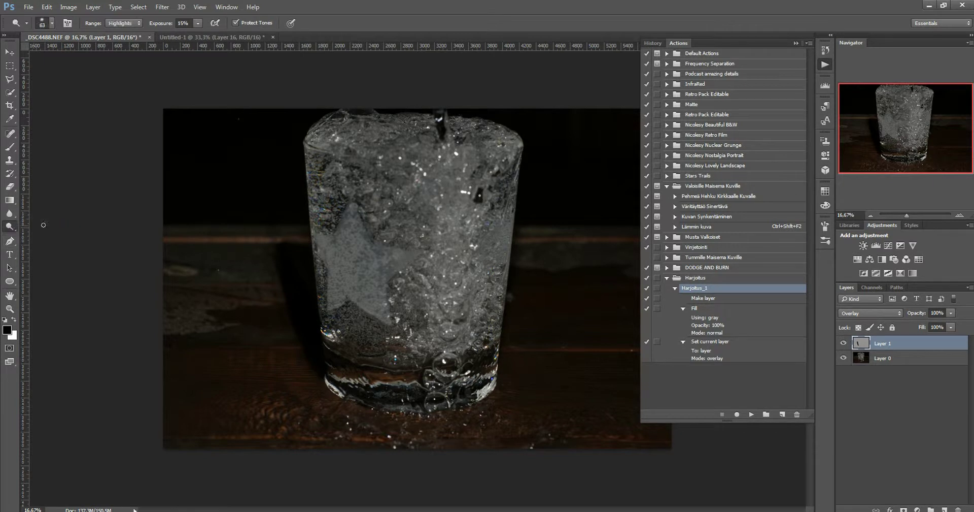
right_click(442, 287)
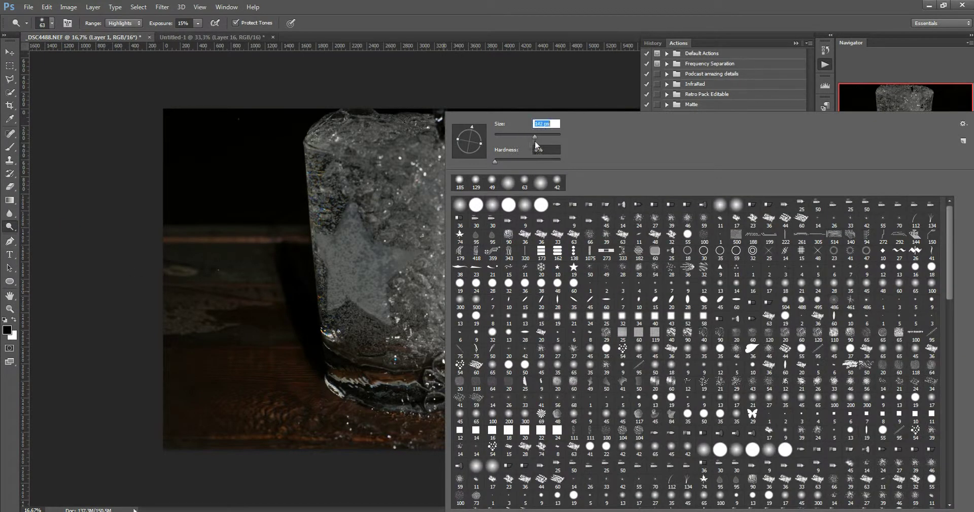
type("374")
key("Return")
Step: Dodge a vertical band down the glass centre and collapse the Harjoitus_1 action
mouse_move(455, 269)
left_mouse_down()
mouse_move(433, 287)
mouse_move(439, 228)
mouse_move(465, 192)
mouse_move(464, 308)
mouse_move(441, 320)
mouse_move(428, 379)
mouse_move(468, 390)
mouse_move(470, 350)
mouse_move(368, 379)
mouse_move(334, 352)
mouse_move(353, 375)
left_mouse_up()
mouse_move(425, 385)
left_mouse_down()
mouse_move(469, 370)
mouse_move(442, 317)
mouse_move(419, 163)
mouse_move(393, 146)
mouse_move(325, 177)
mouse_move(349, 163)
mouse_move(327, 239)
mouse_move(329, 167)
mouse_move(323, 226)
mouse_move(338, 198)
mouse_move(394, 324)
mouse_move(435, 297)
mouse_move(353, 397)
mouse_move(347, 354)
mouse_move(384, 396)
mouse_move(419, 378)
mouse_move(469, 327)
mouse_move(493, 375)
mouse_move(497, 175)
mouse_move(476, 199)
mouse_move(436, 134)
mouse_move(356, 149)
mouse_move(367, 133)
mouse_move(447, 138)
mouse_move(437, 158)
left_mouse_up()
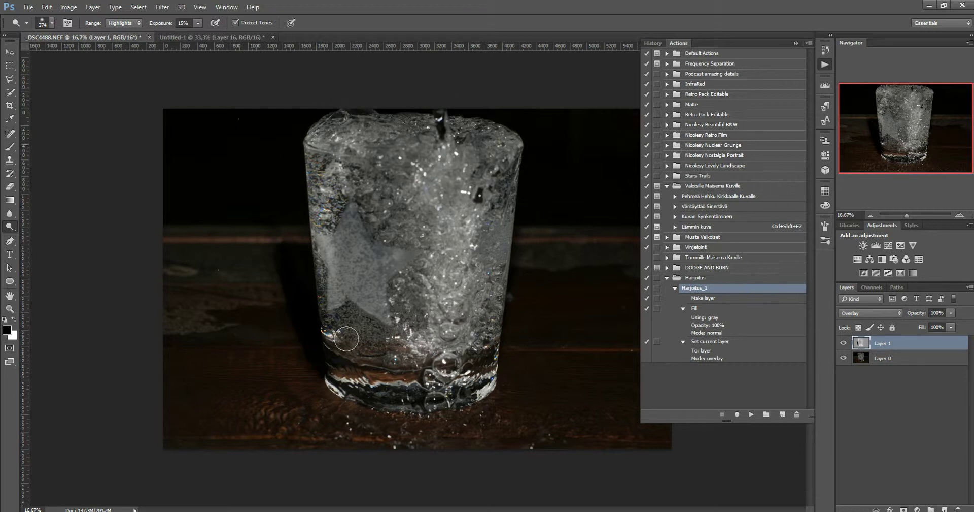
mouse_move(404, 366)
left_mouse_down()
mouse_move(453, 211)
mouse_move(345, 191)
mouse_move(391, 314)
mouse_move(472, 183)
mouse_move(492, 190)
mouse_move(367, 309)
left_mouse_up()
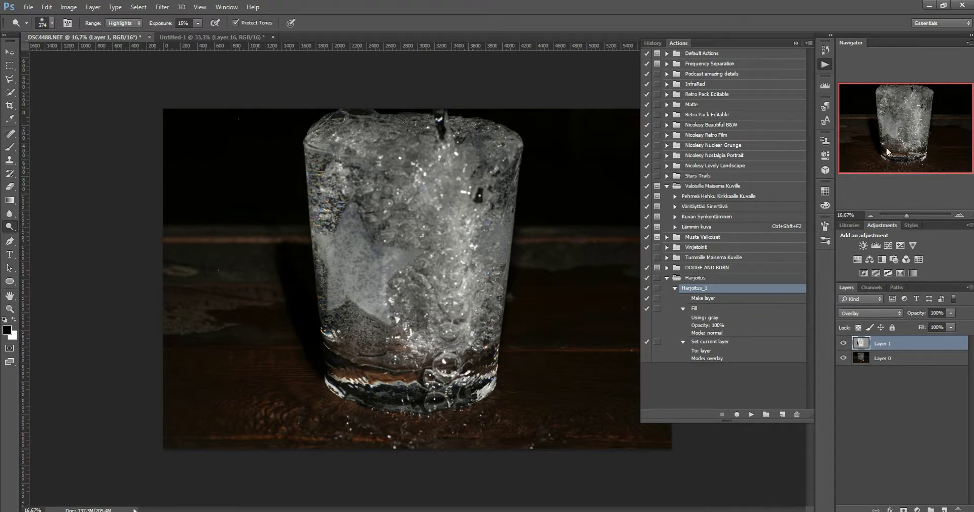
left_click(675, 288)
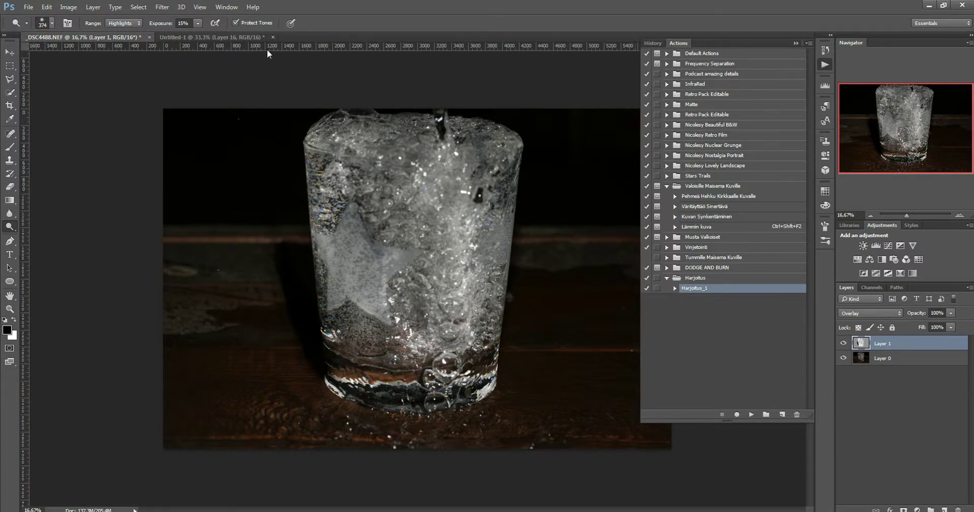
Step: Close the glass photo without saving and dismiss a file-not-found error from Open Recent
left_click(149, 37)
left_click(506, 201)
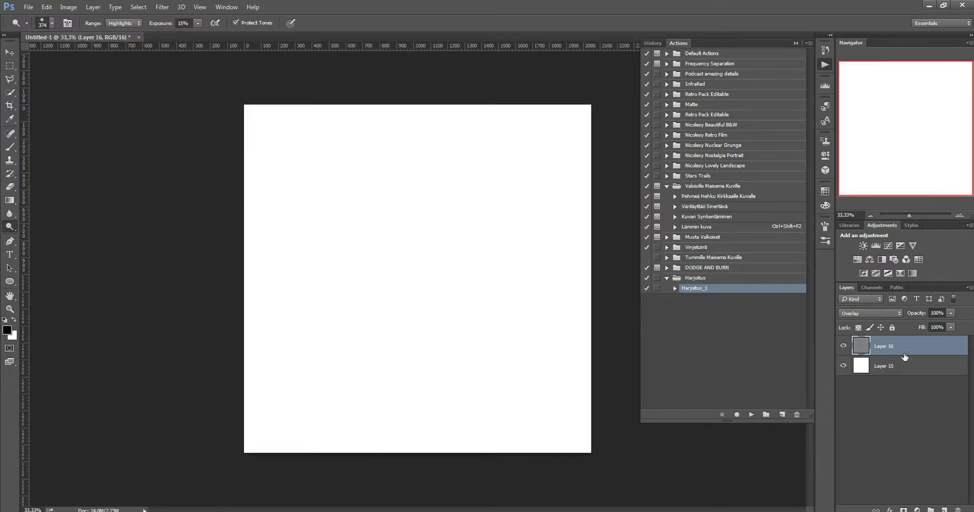
left_click(29, 7)
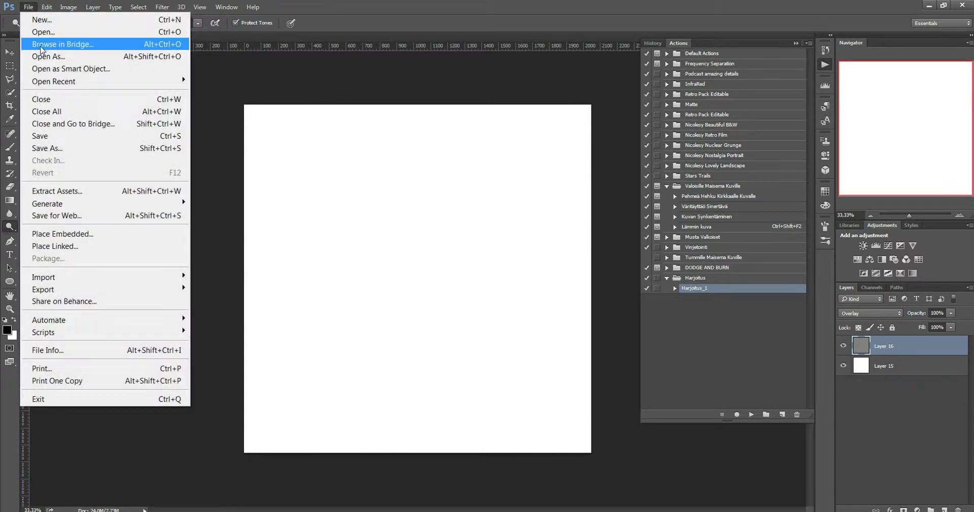
mouse_move(145, 81)
left_click(326, 91)
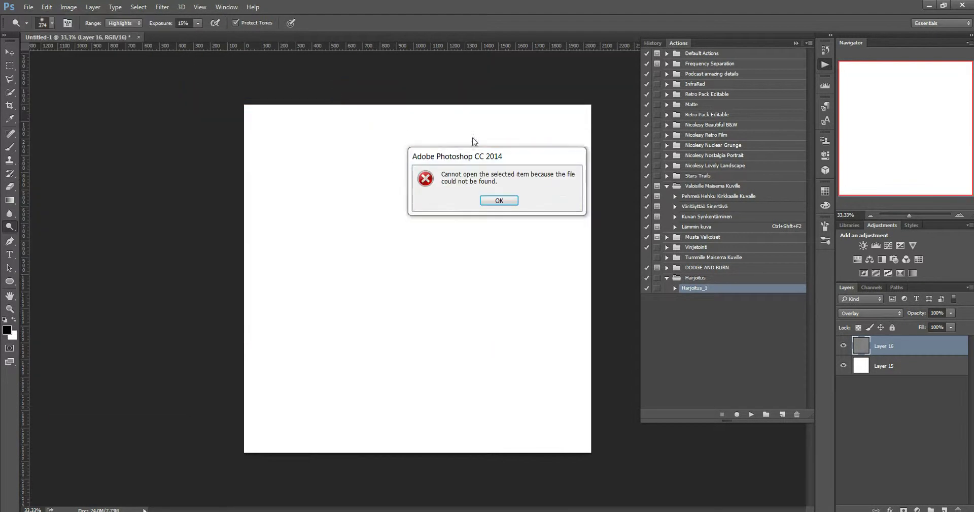
left_click(491, 200)
Step: Reopen _DSC4488.NEF from Open Recent through Camera Raw
left_click(28, 7)
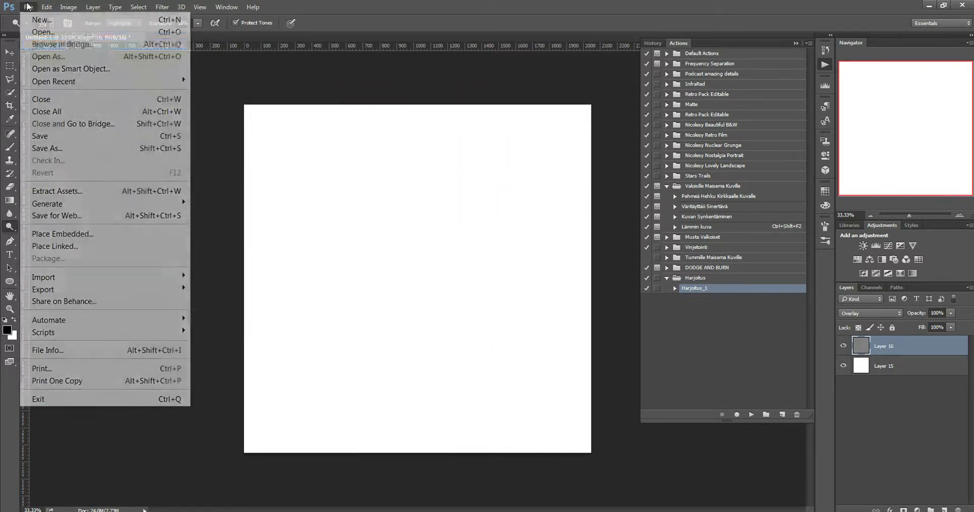
mouse_move(145, 81)
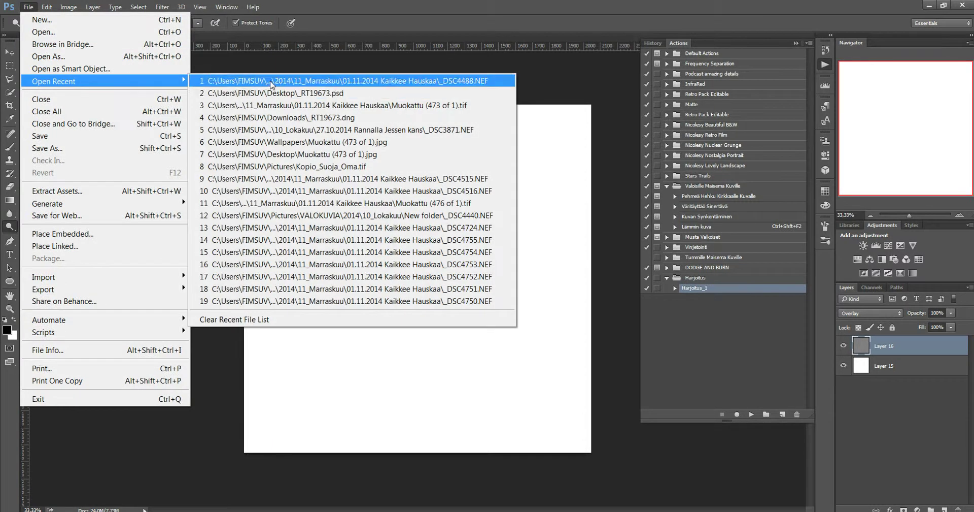
left_click(272, 81)
left_click(834, 497)
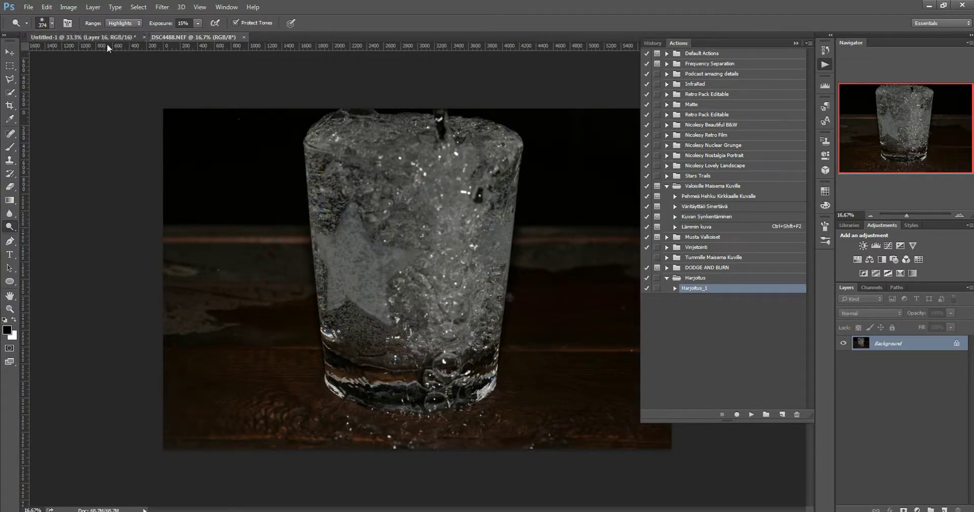
Step: Delete gray Layer 16 from Untitled-1, then unlock the glass photo's Background as Layer 0
left_click_drag(107, 44, 260, 37)
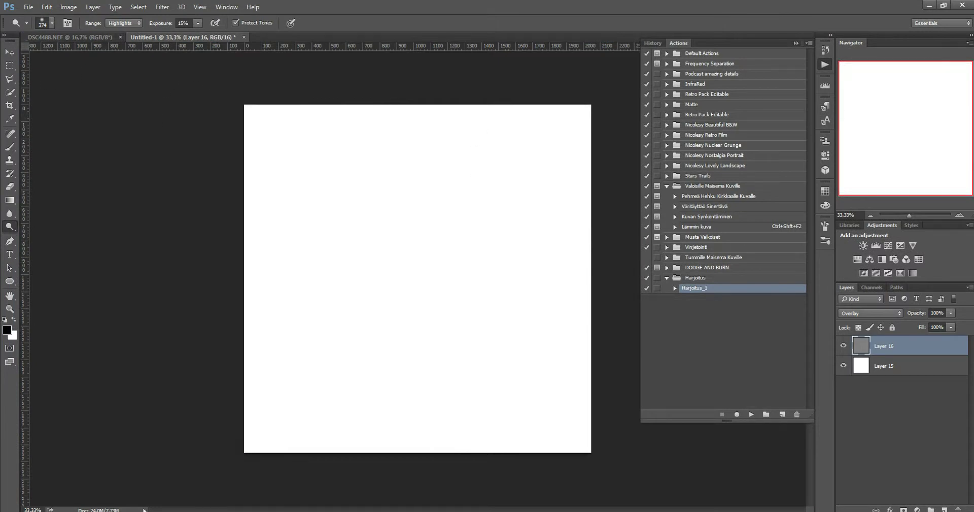
left_click_drag(883, 346, 958, 507)
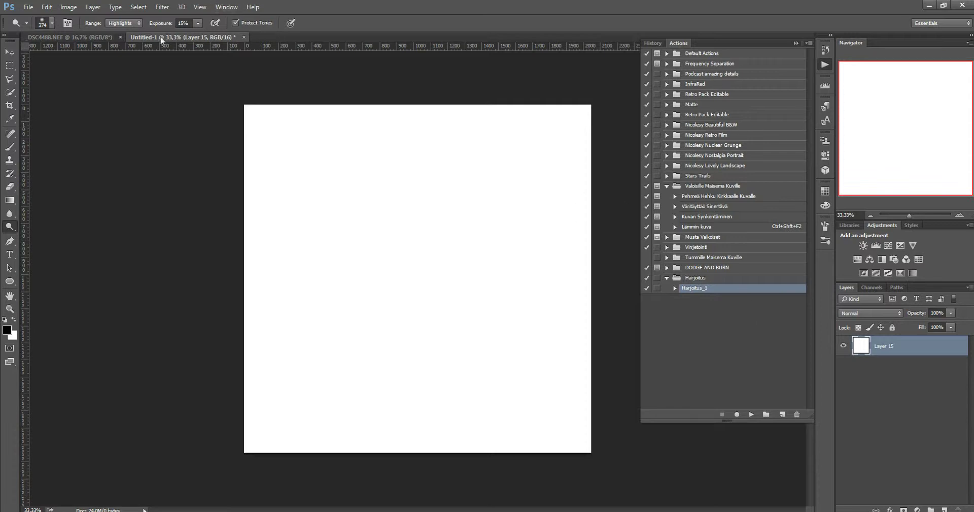
left_click(88, 37)
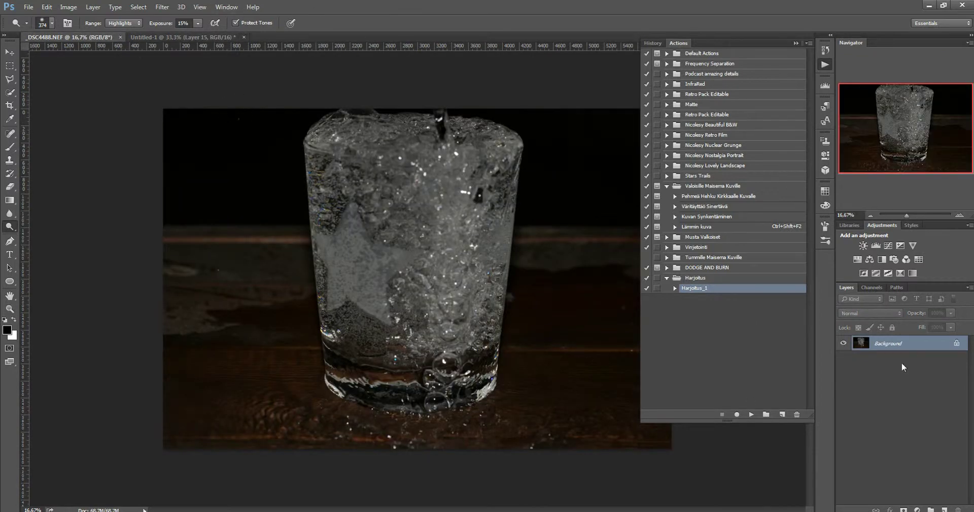
left_click(957, 343)
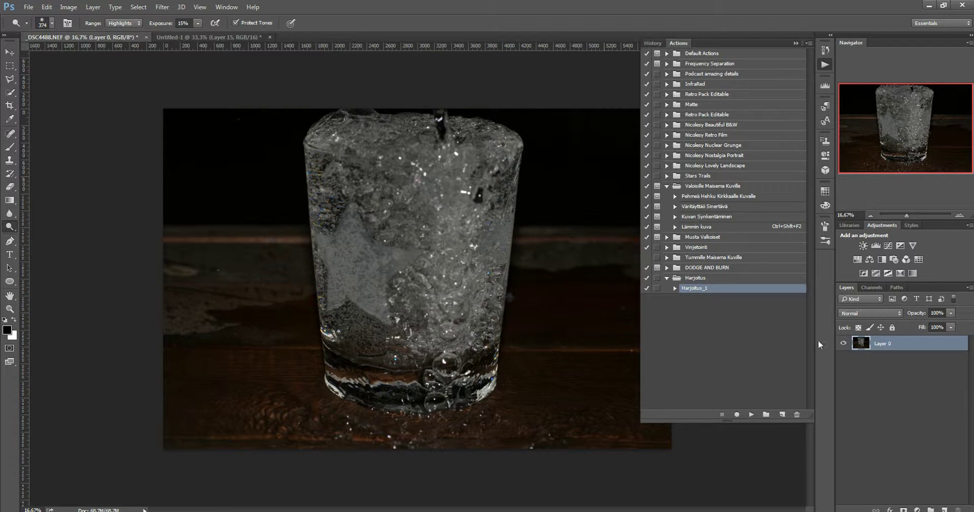
Step: Collapse Valoisille Maisema Kuville and check Harjoitus_1's Make layer, gray Fill and Overlay steps
left_click(667, 186)
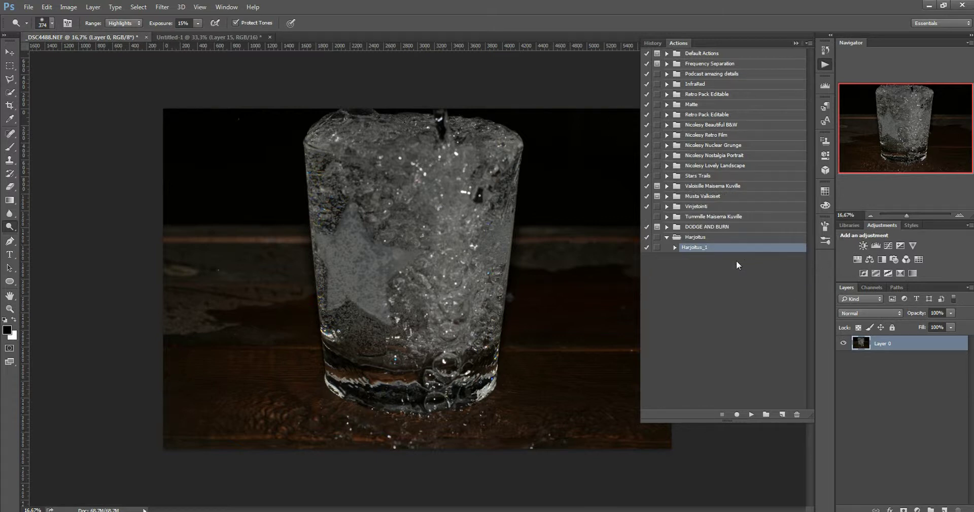
left_click(675, 247)
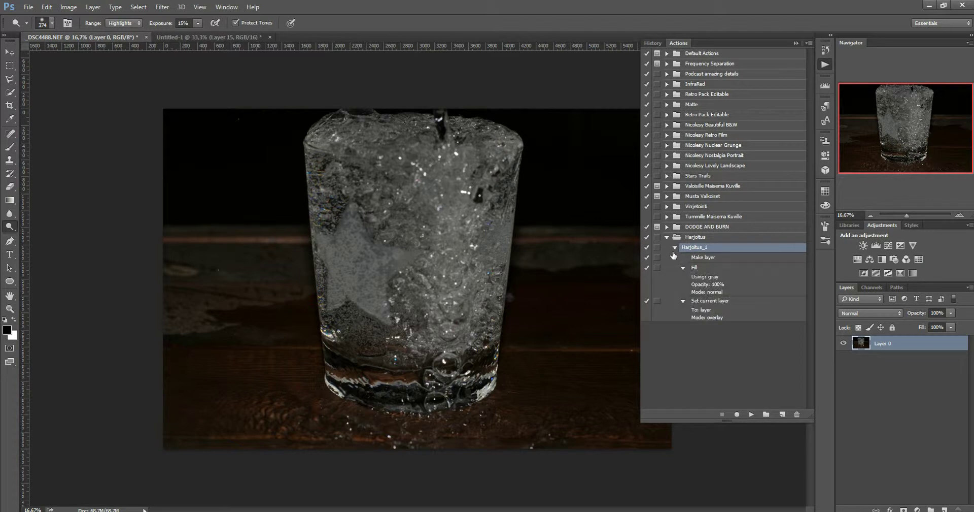
left_click(683, 267)
left_click(683, 278)
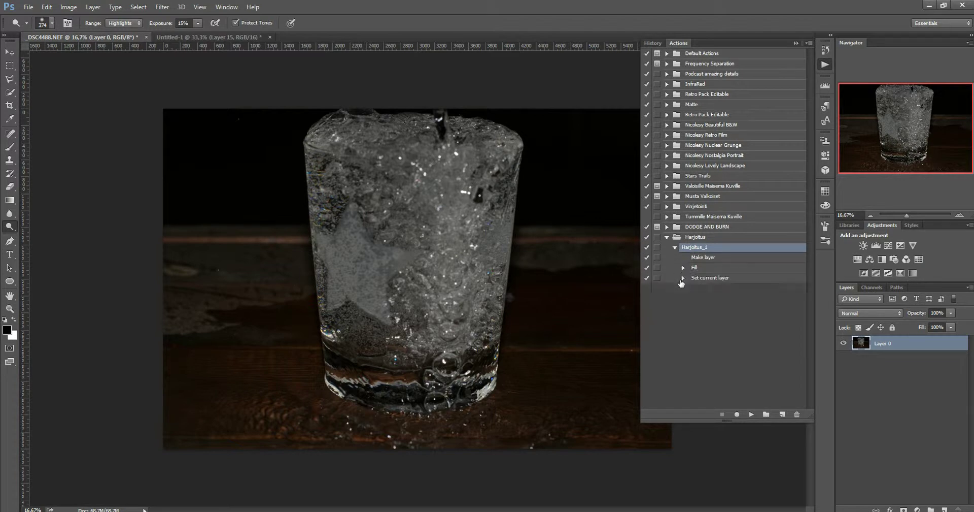
left_click(675, 247)
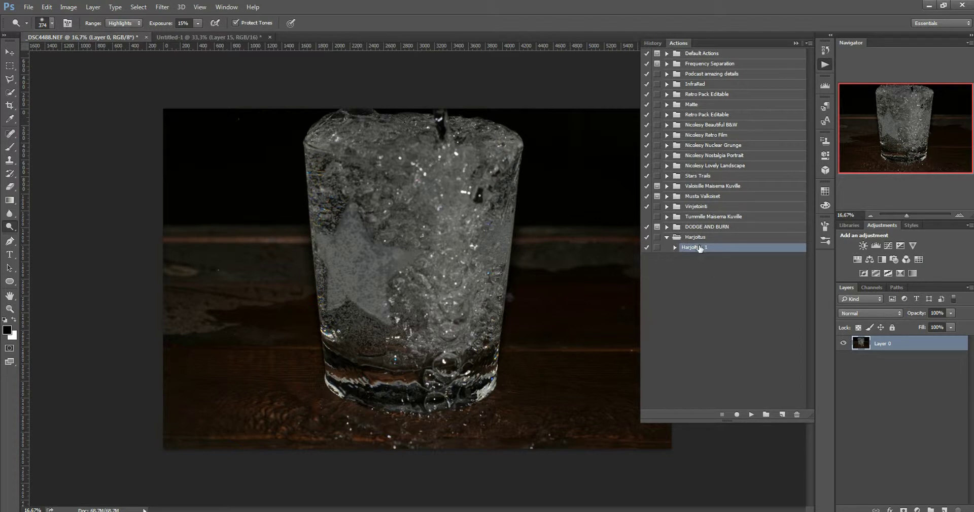
Step: Create the Harjoitus_2 action in the Harjoitus set and begin recording
left_click(782, 413)
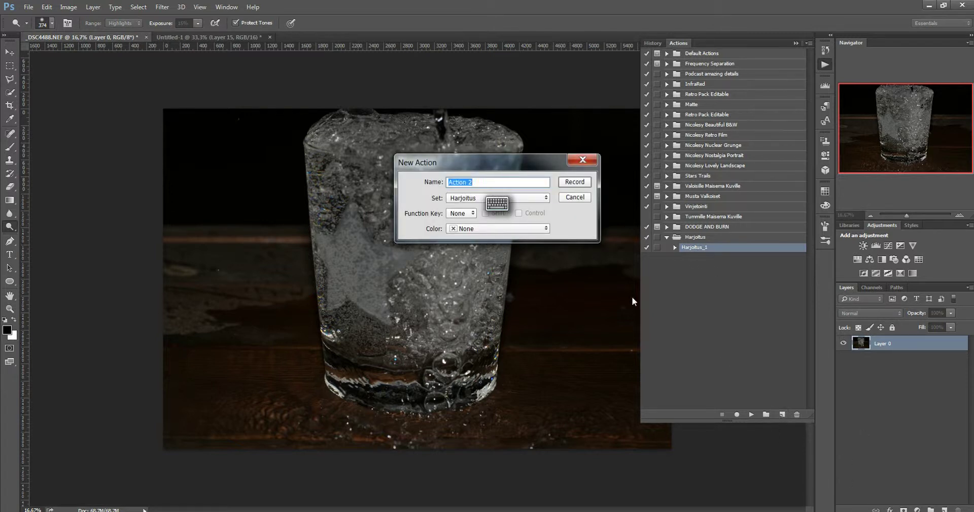
type("H")
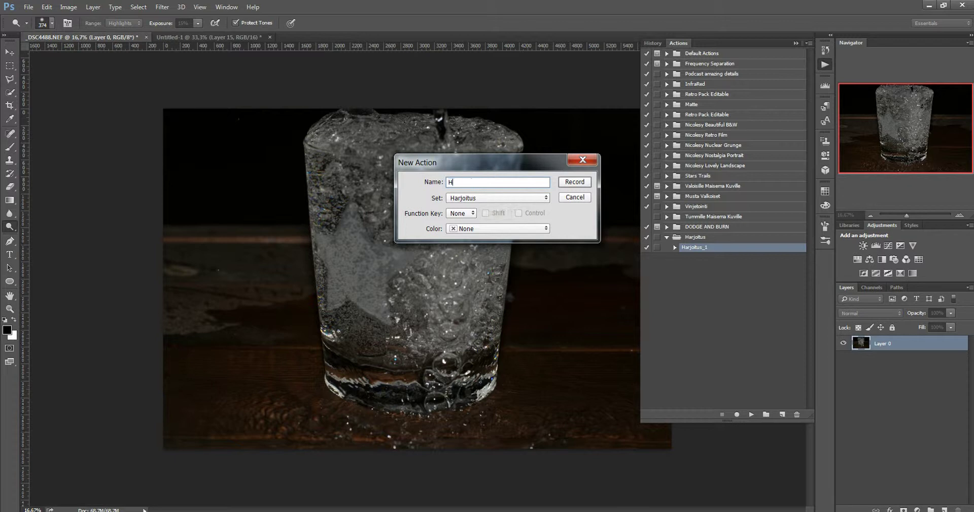
type("arjoitu")
key("Return")
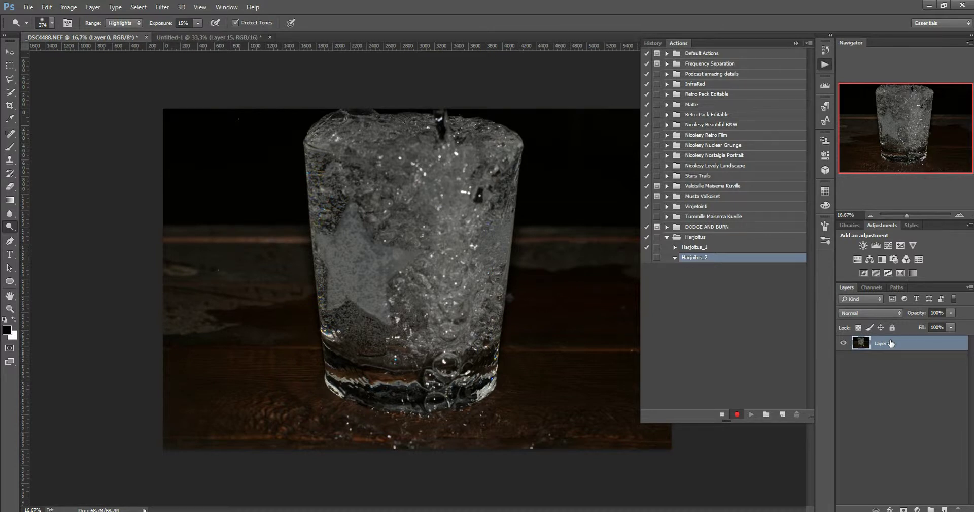
Step: Duplicate Layer 0 with Ctrl+J and open the High Pass filter
key("ctrl+j")
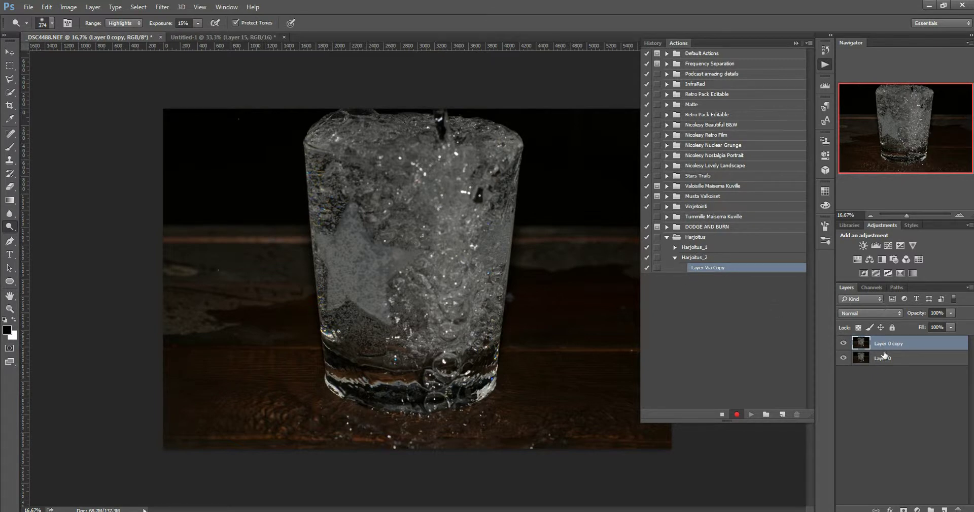
left_click(160, 7)
mouse_move(242, 260)
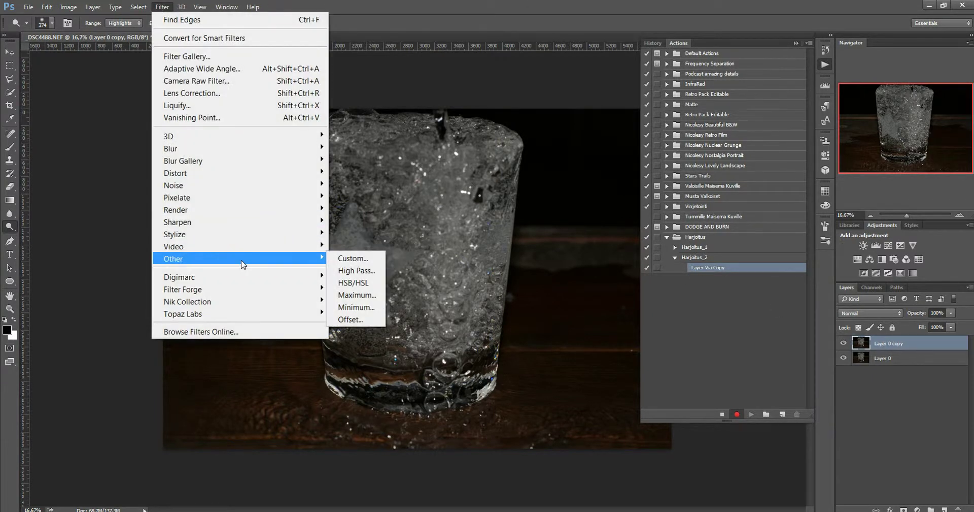
left_click(348, 270)
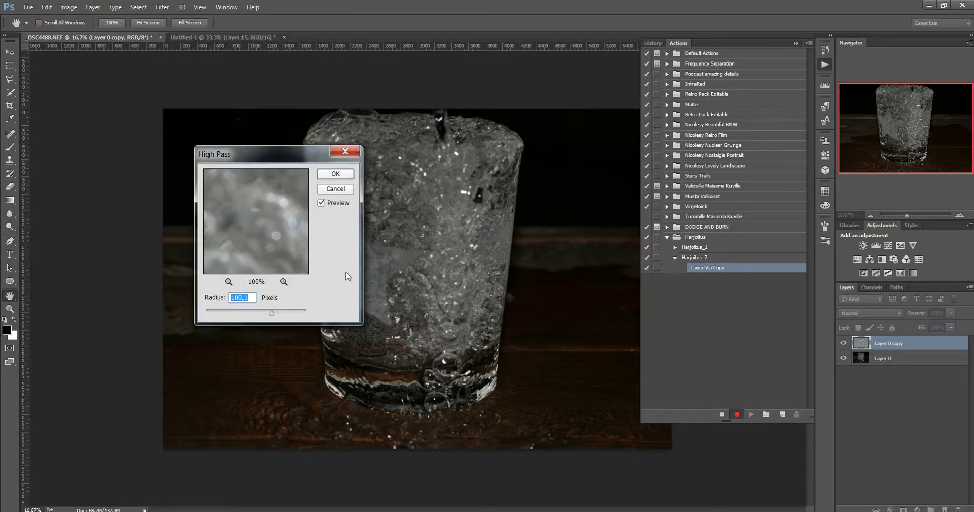
left_click_drag(286, 162, 701, 167)
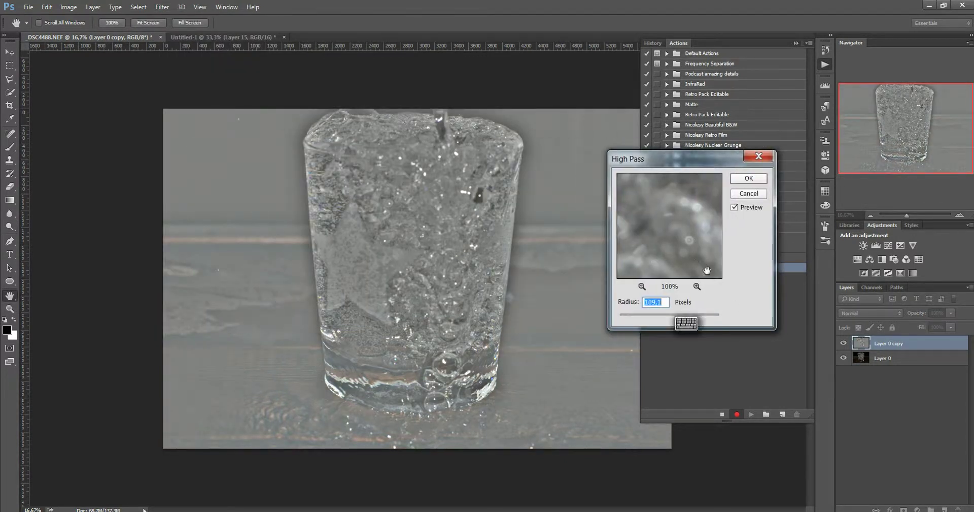
left_click(687, 323)
left_click(947, 337)
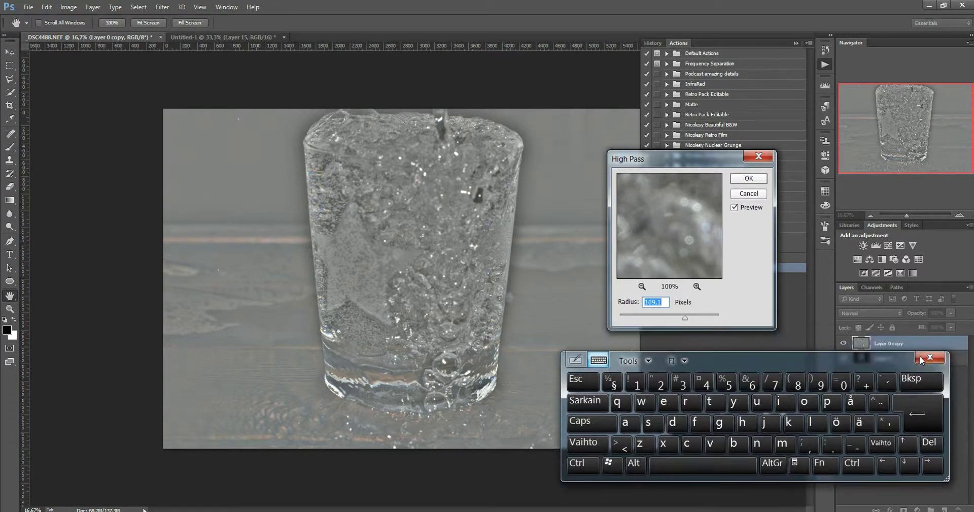
Step: Set the High Pass radius to 83,5 pixels and apply it
left_click_drag(688, 319, 642, 325)
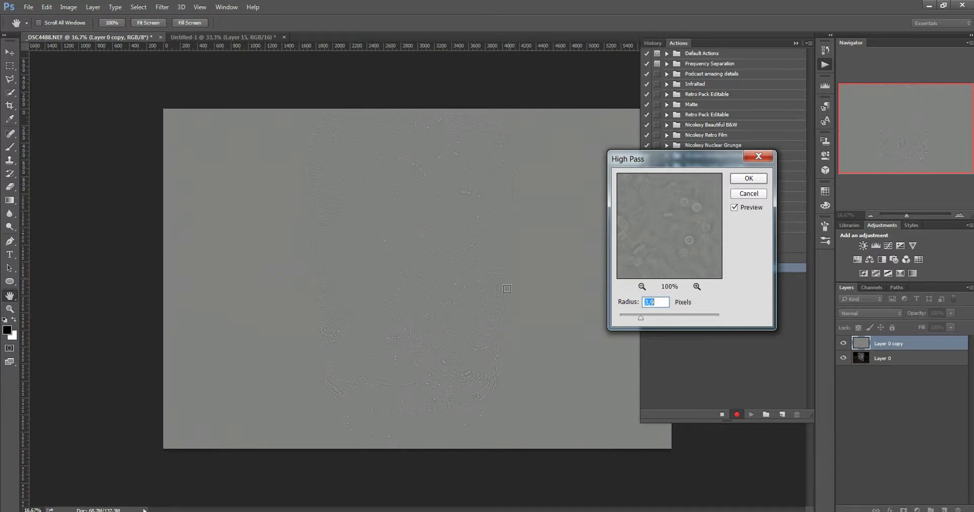
left_click_drag(642, 319, 681, 325)
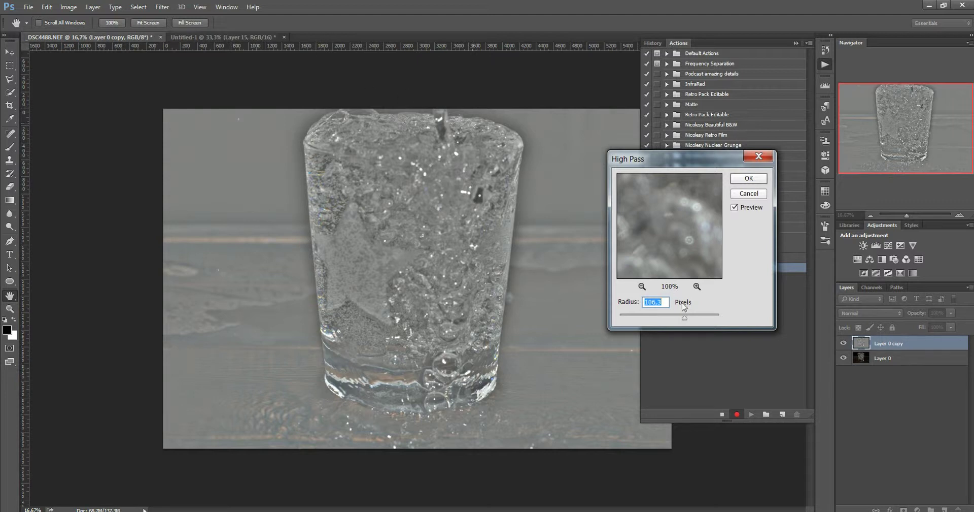
mouse_move(685, 318)
left_mouse_down()
mouse_move(674, 318)
mouse_move(687, 320)
left_mouse_up()
left_click_drag(681, 319, 681, 318)
left_click(745, 184)
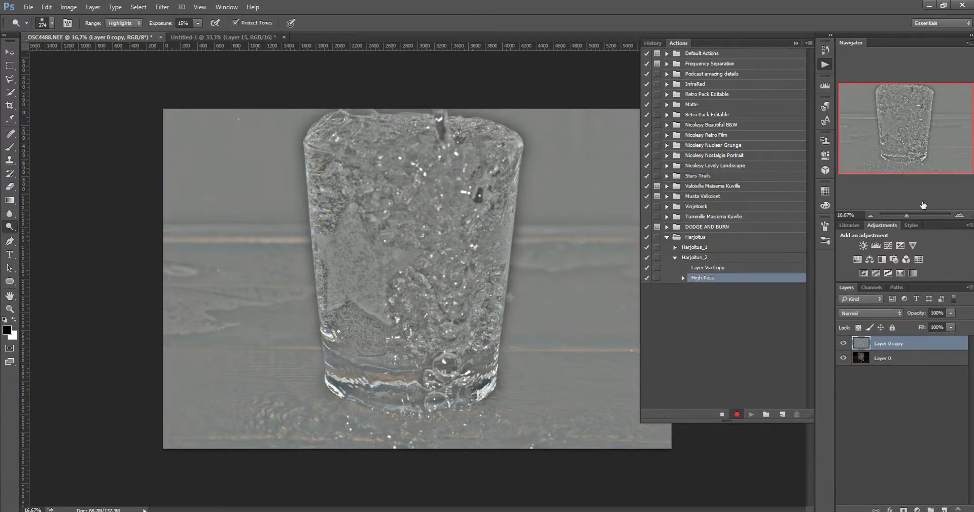
Step: Change Layer 0 copy's blend mode from Normal to Overlay
left_click(884, 312)
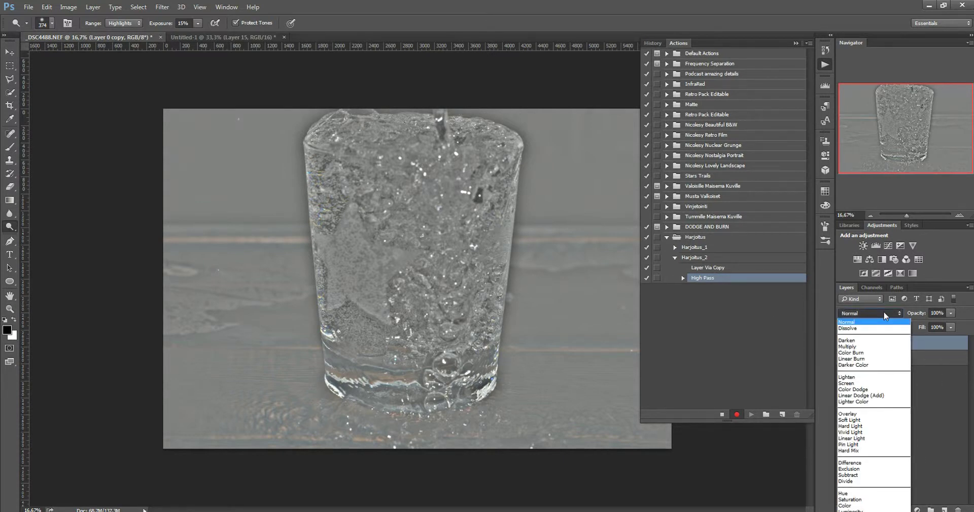
left_click(888, 414)
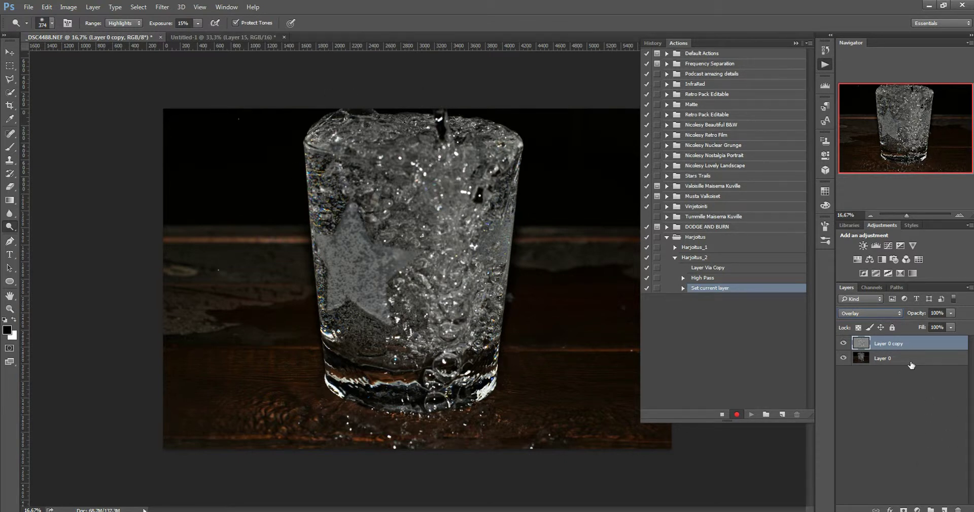
Step: Duplicate the high-pass layer as Layer 0 copy 2 and set it to Darken blend mode
key("ctrl+j")
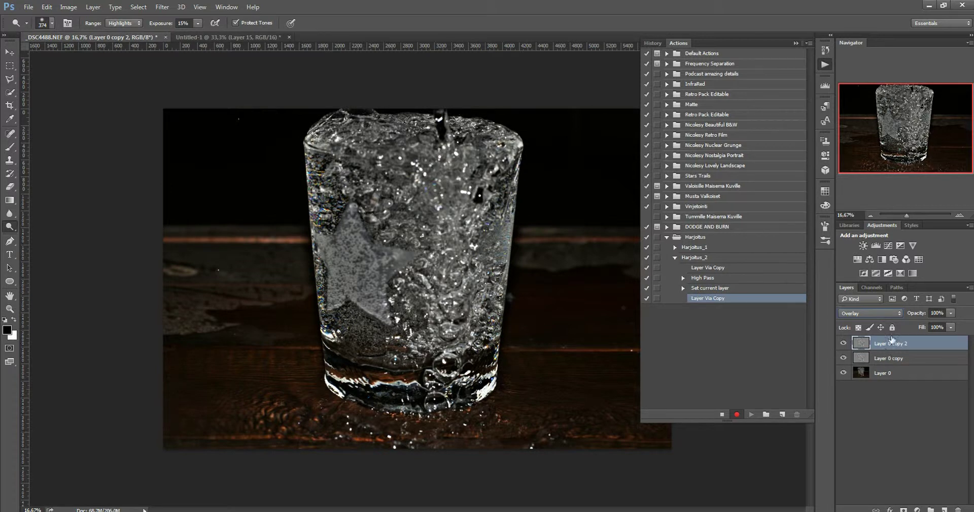
left_click(873, 315)
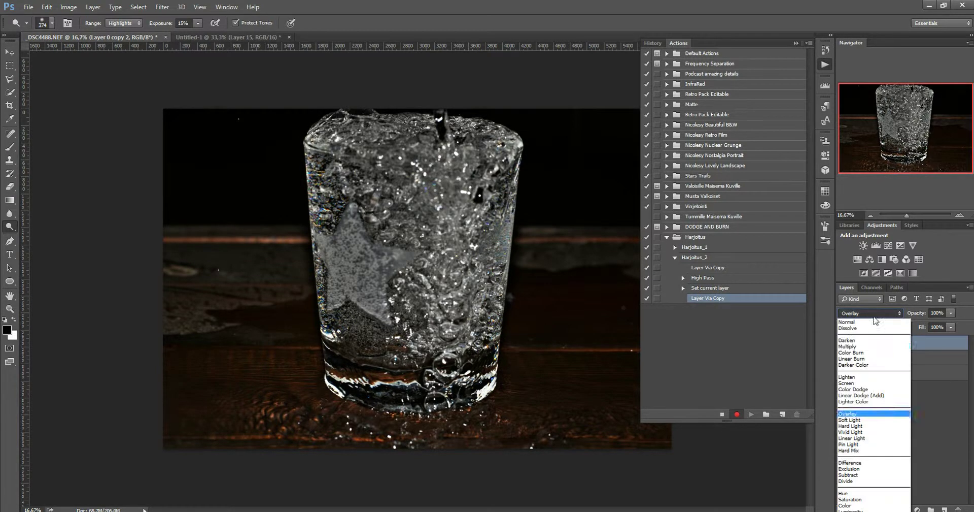
left_click(877, 344)
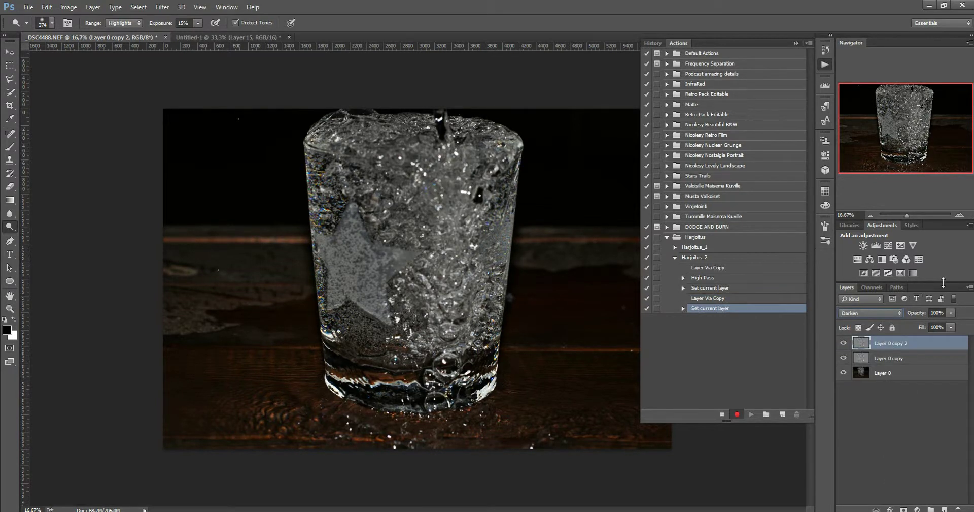
left_click(951, 327)
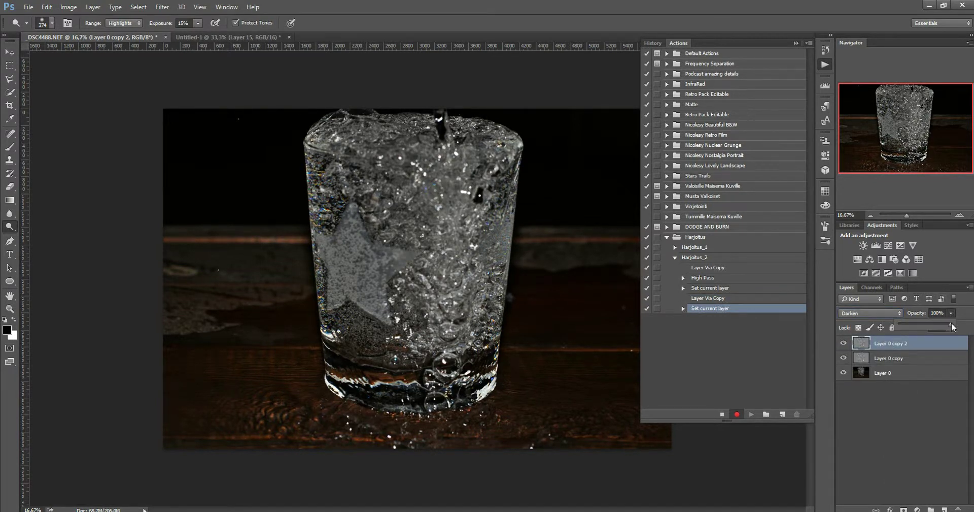
left_click_drag(915, 324, 914, 324)
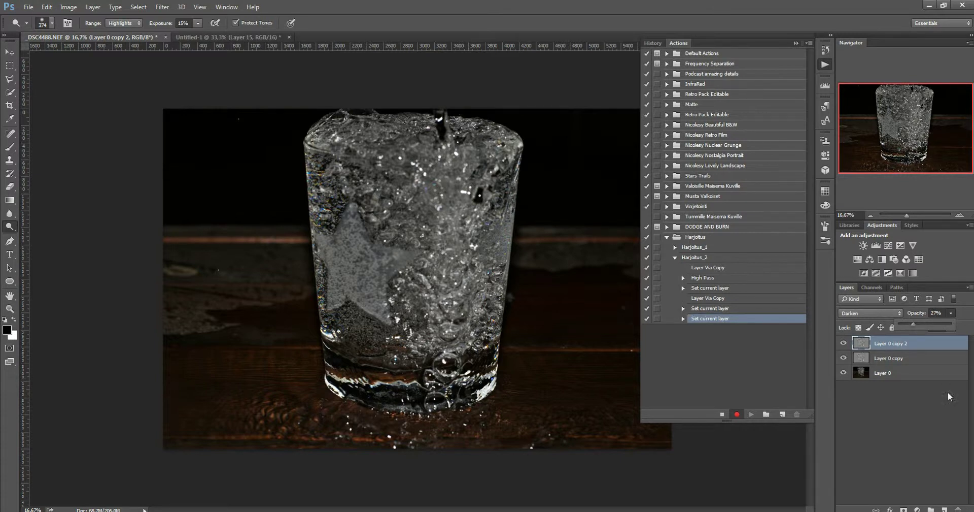
left_click(940, 248)
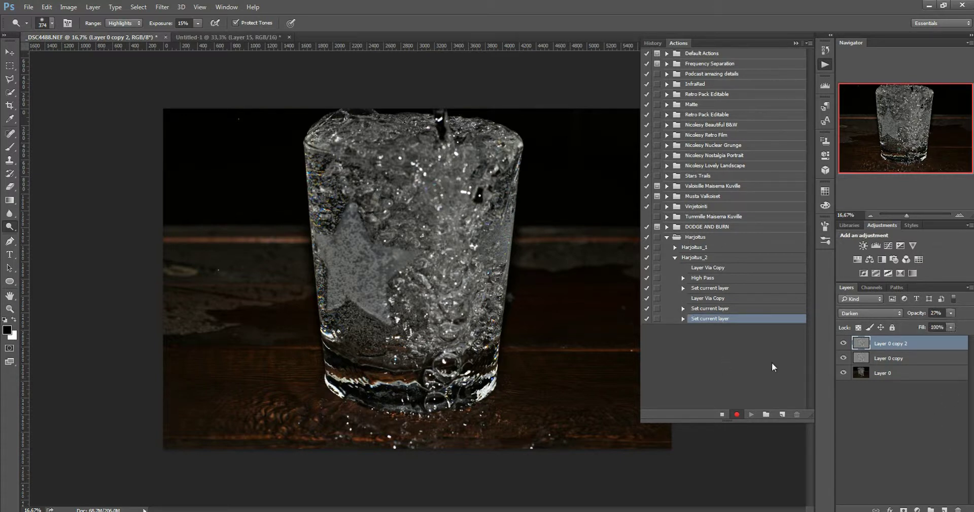
left_click(722, 414)
Step: Adjust Layer 0 copy 2's opacity, settling at 75%
left_click(950, 314)
left_click_drag(936, 325, 947, 323)
left_click(932, 433)
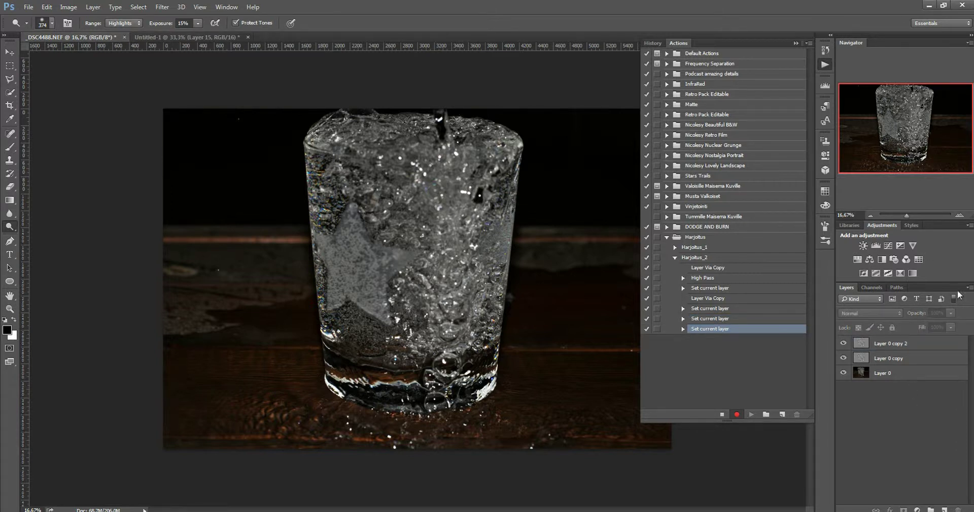
left_click(883, 344)
left_click(955, 312)
left_click_drag(947, 324, 931, 324)
left_click(959, 328)
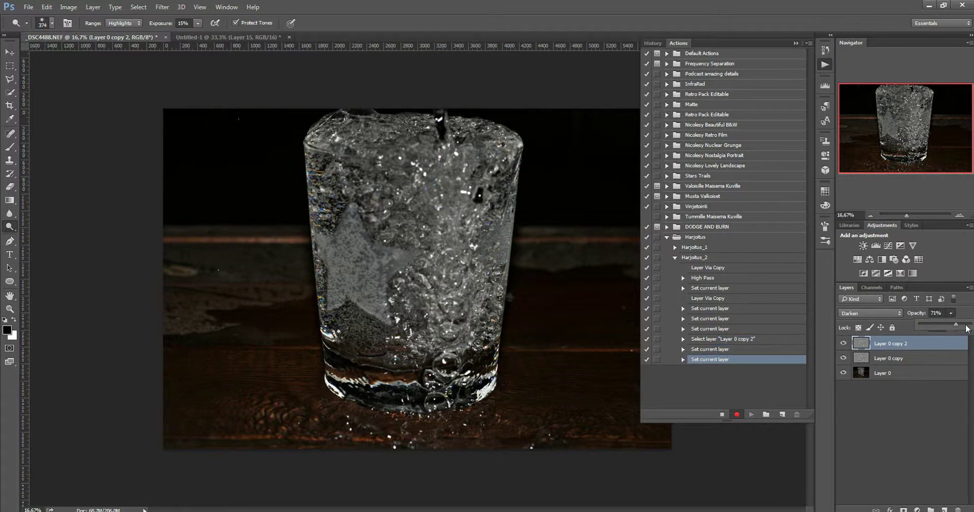
left_click(961, 327)
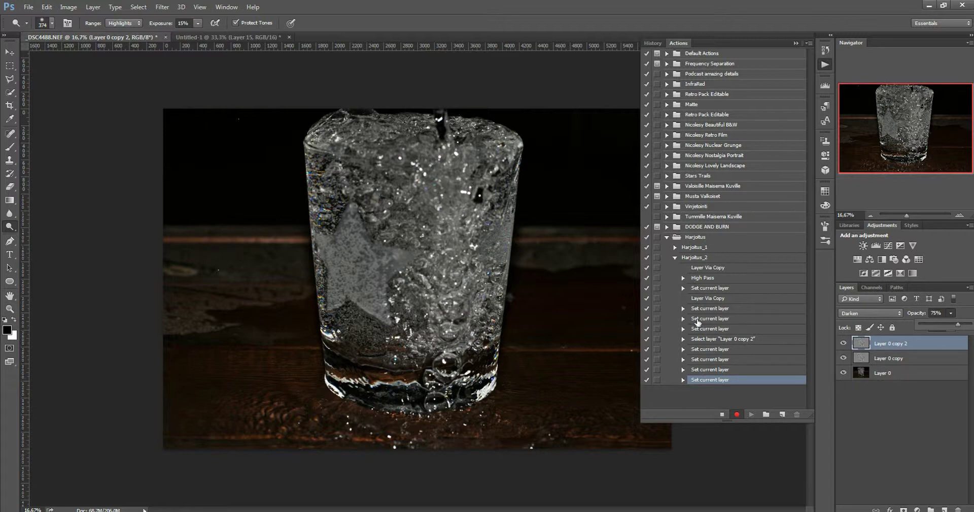
Step: Inspect the recorded Set current layer step, then stop recording Harjoitus_2
left_click(718, 308)
left_click(683, 309)
left_click(683, 309)
left_click(722, 414)
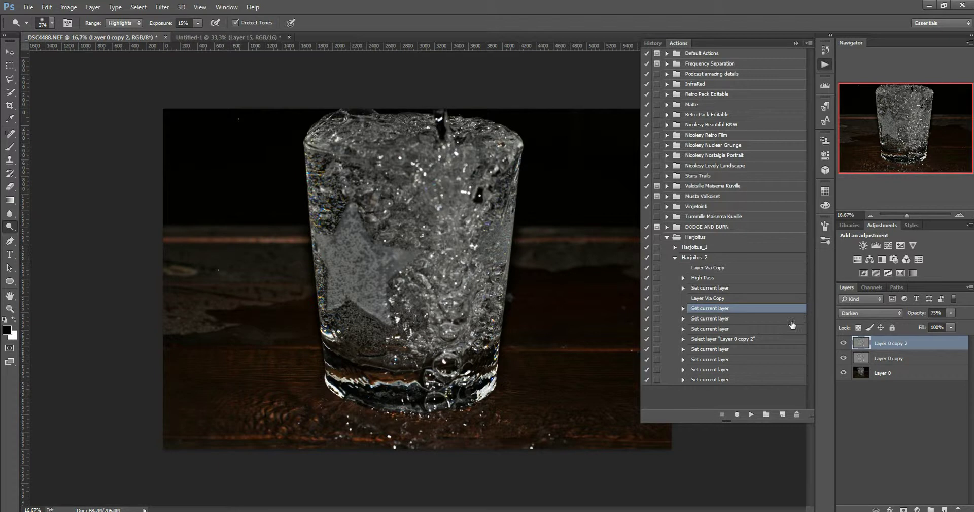
Step: Delete Harjoitus_2's trailing Set current layer steps, leaving four steps, and resume recording
left_click(731, 379, "shift")
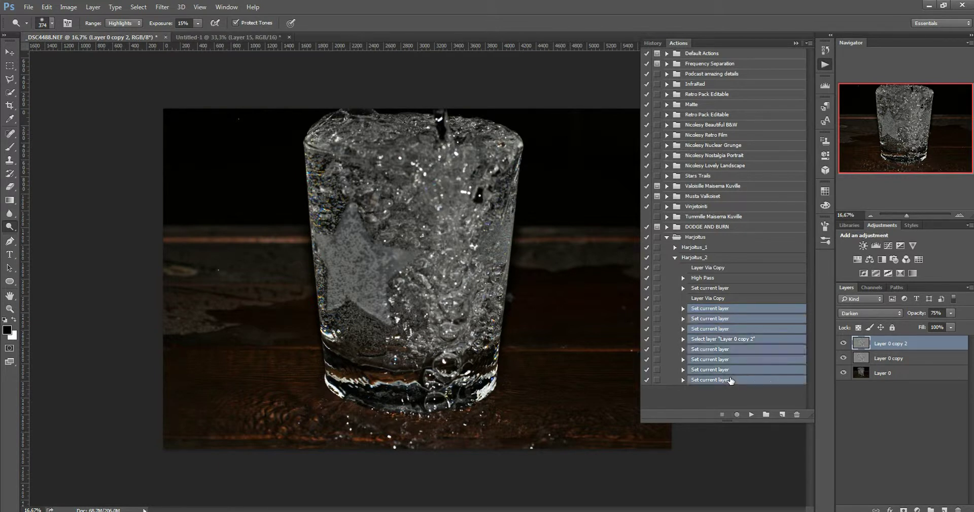
key("Delete")
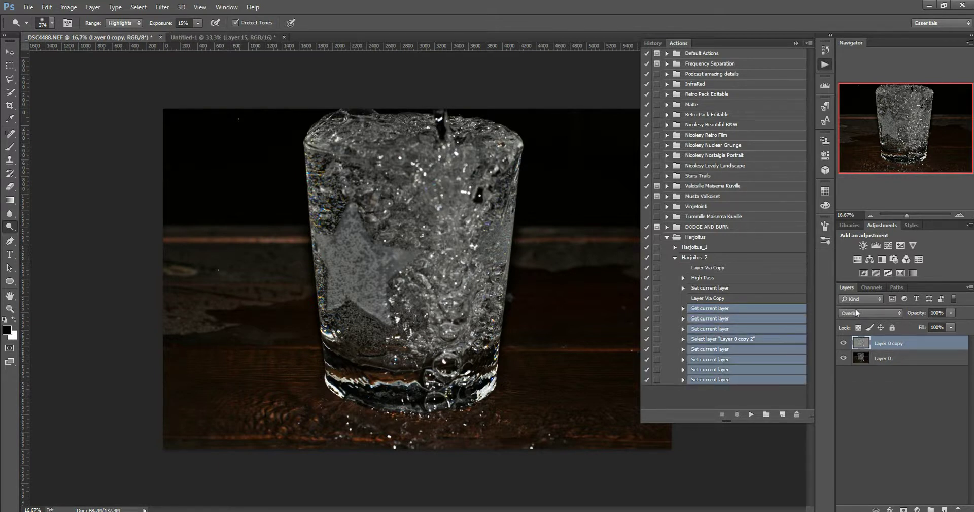
key("ctrl+z")
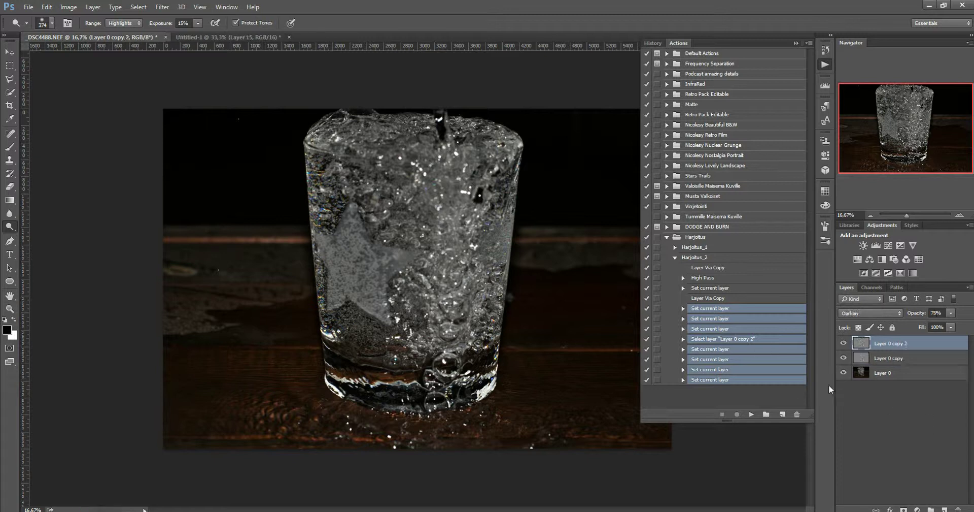
left_click(798, 414)
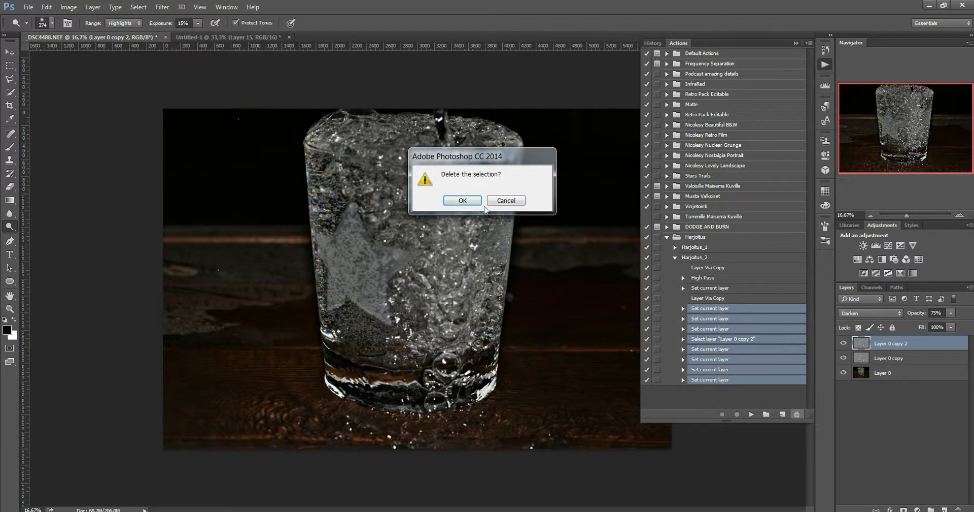
left_click(464, 201)
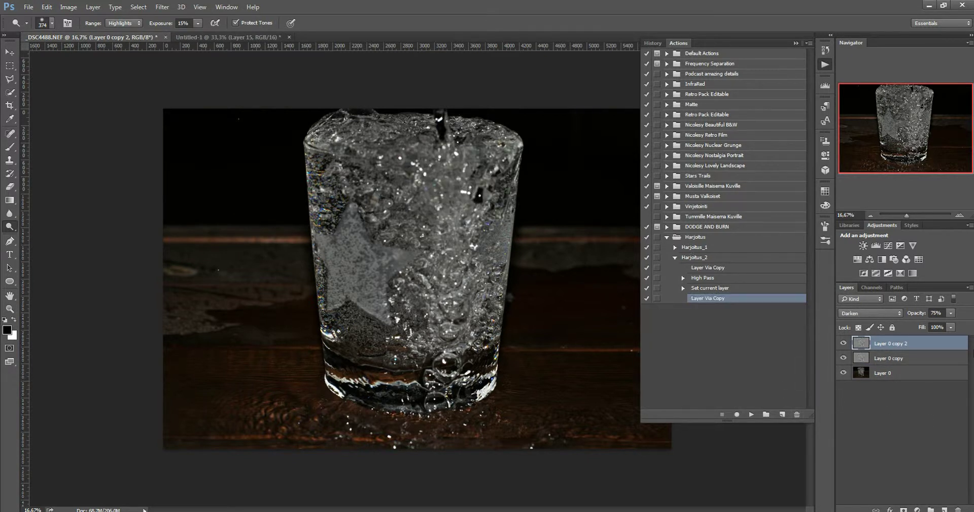
left_click(737, 414)
Step: Try Multiply blending on Layer 0 copy 2 and inspect the newly recorded step
left_click(898, 316)
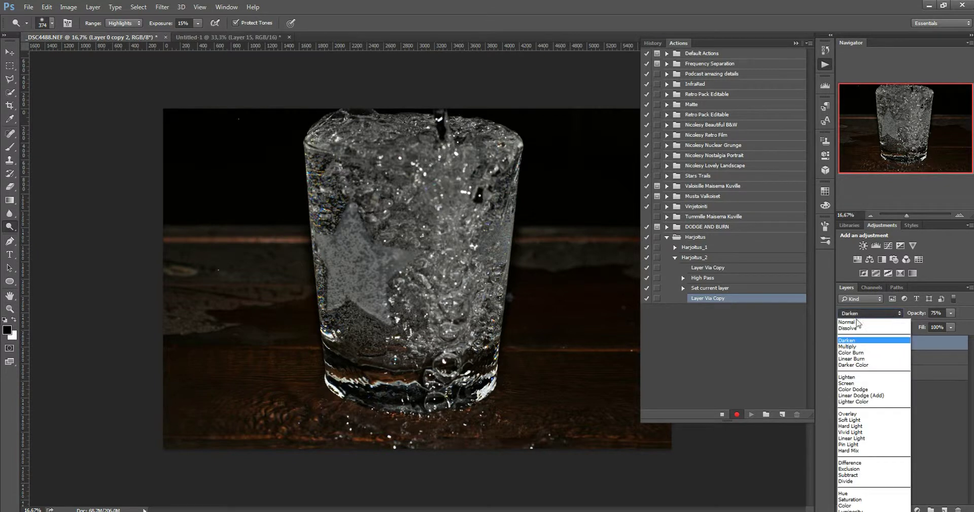
left_click(864, 347)
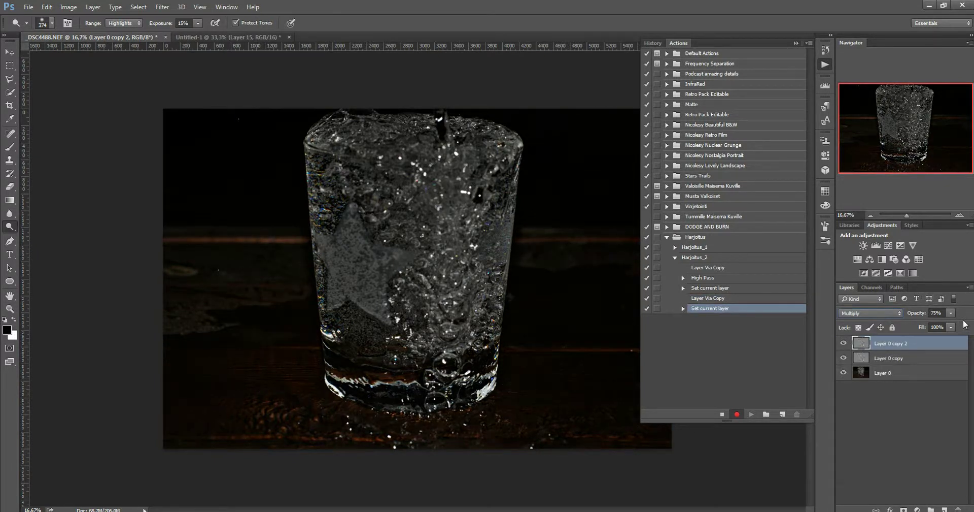
left_click(951, 313)
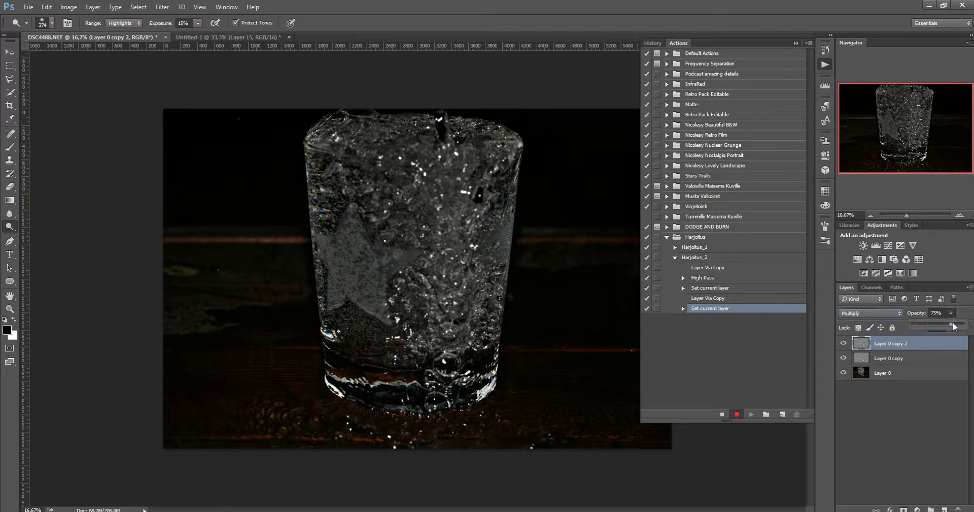
left_click(962, 313)
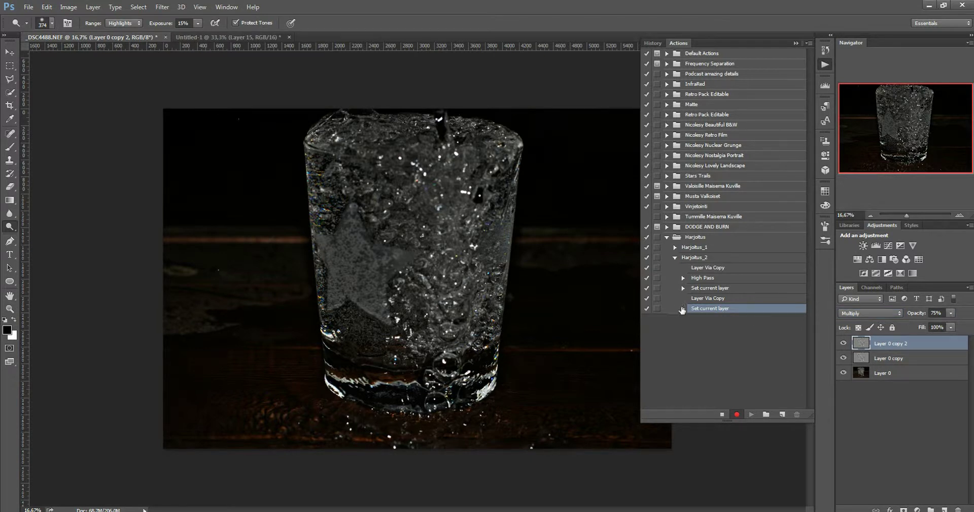
left_click(683, 308)
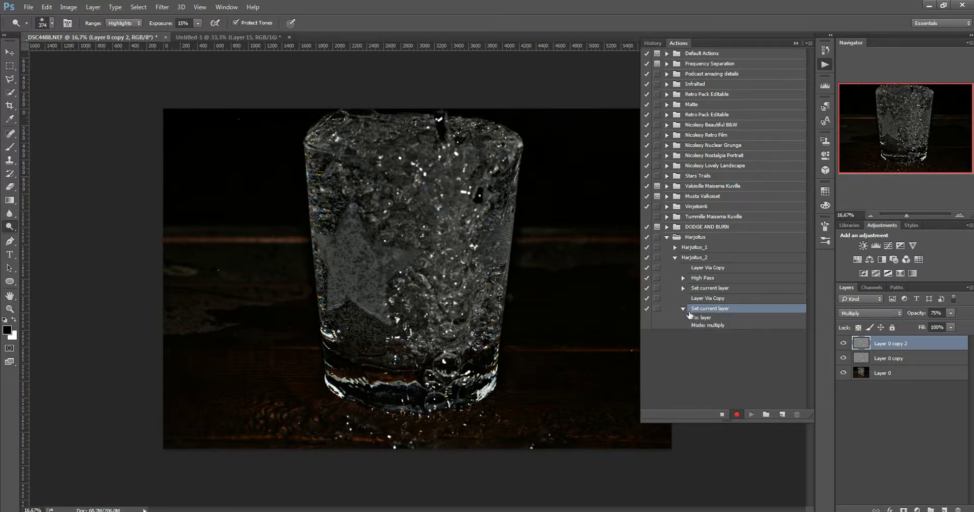
left_click(683, 308)
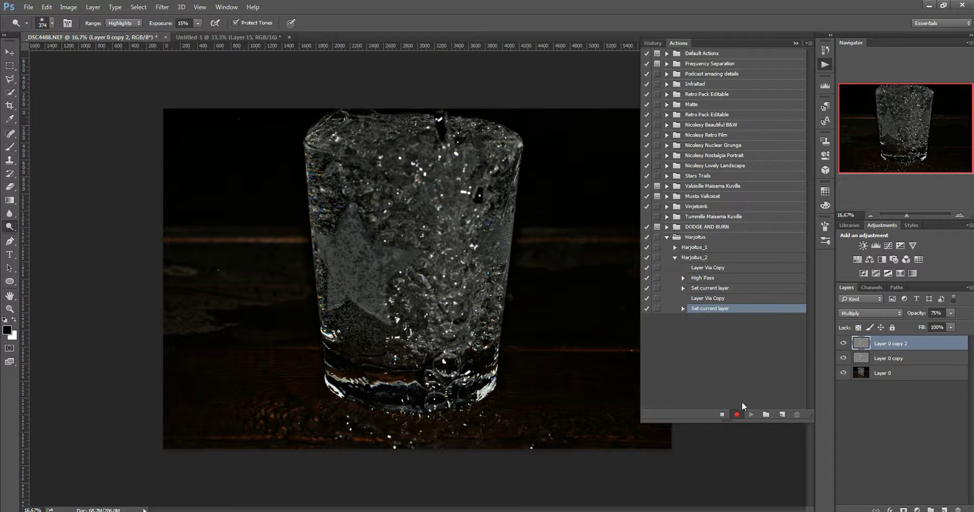
Step: Stop recording, delete the Multiply step, restore Normal blending, and resume recording
left_click(723, 414)
left_click_drag(723, 308, 796, 414)
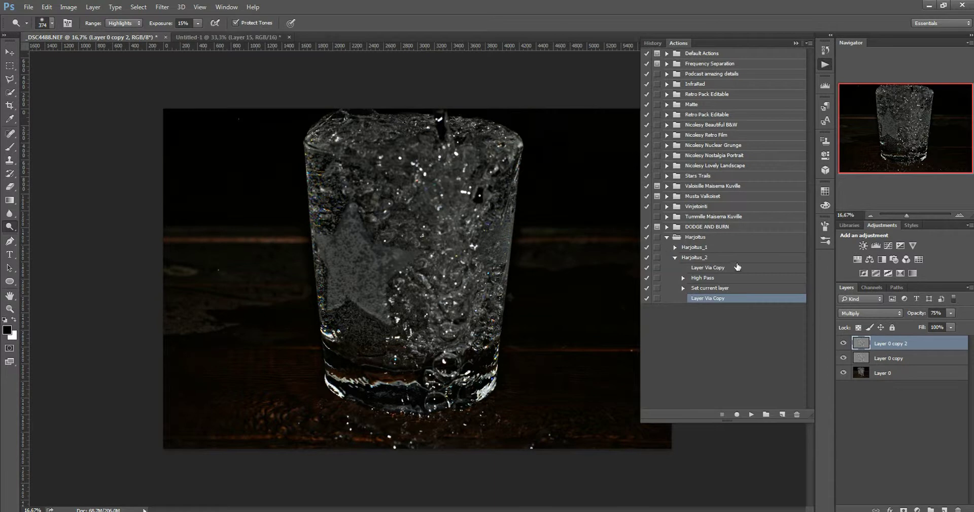
left_click(884, 313)
left_click(881, 323)
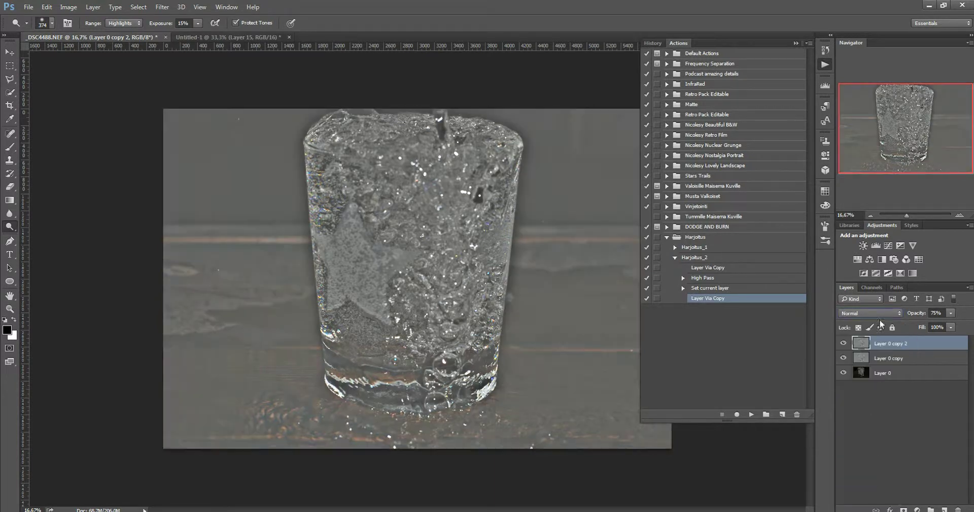
left_click(737, 414)
double_click(946, 346)
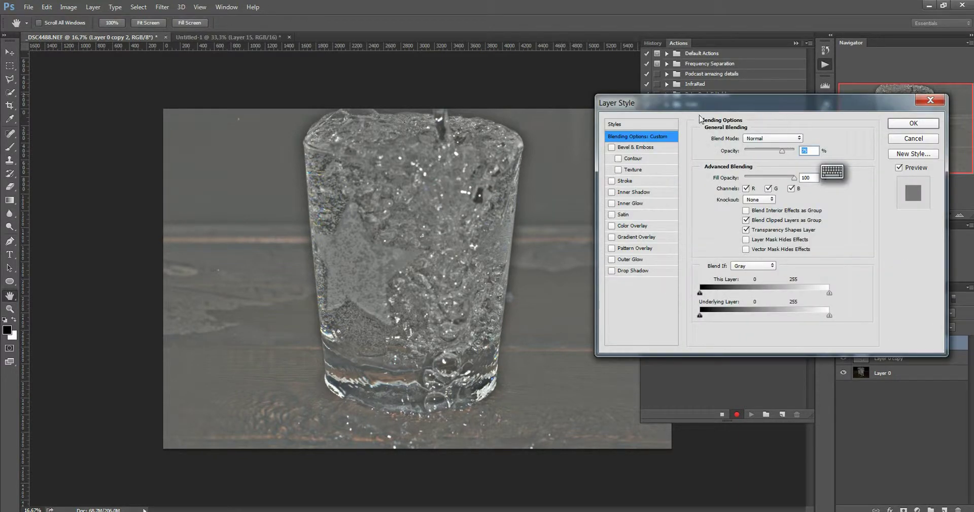
Step: Preview each blend mode on the glass photo, ending on Multiply for Layer 0 copy 2
left_click_drag(697, 111, 170, 230)
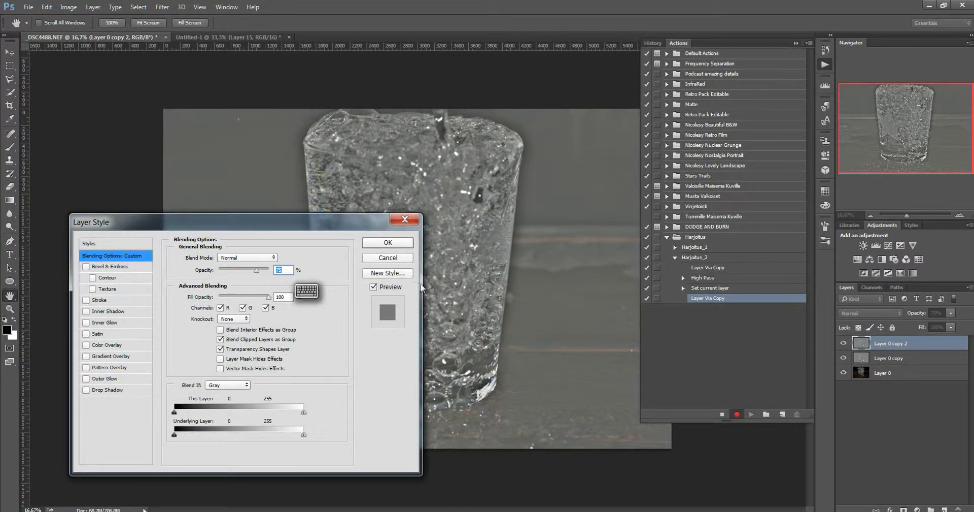
left_click_drag(241, 222, 236, 301)
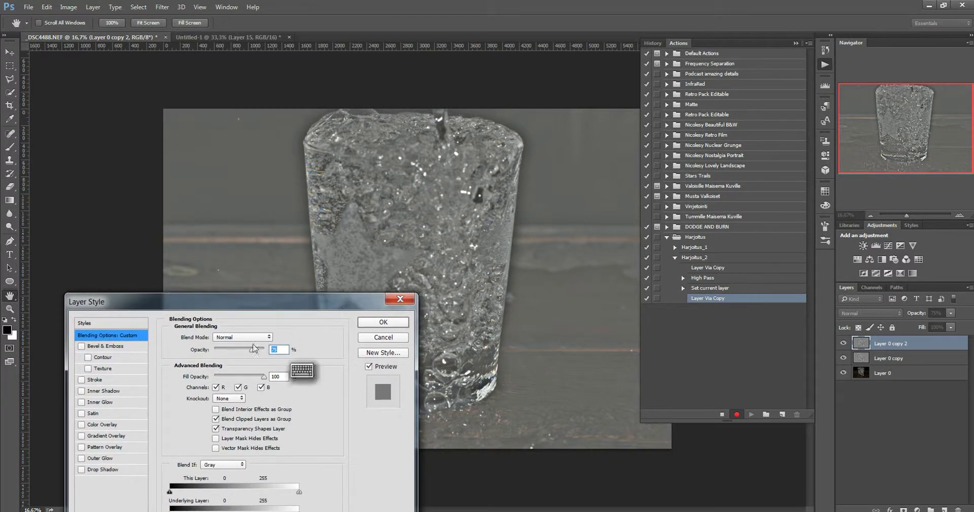
left_click(235, 338)
left_click(242, 344)
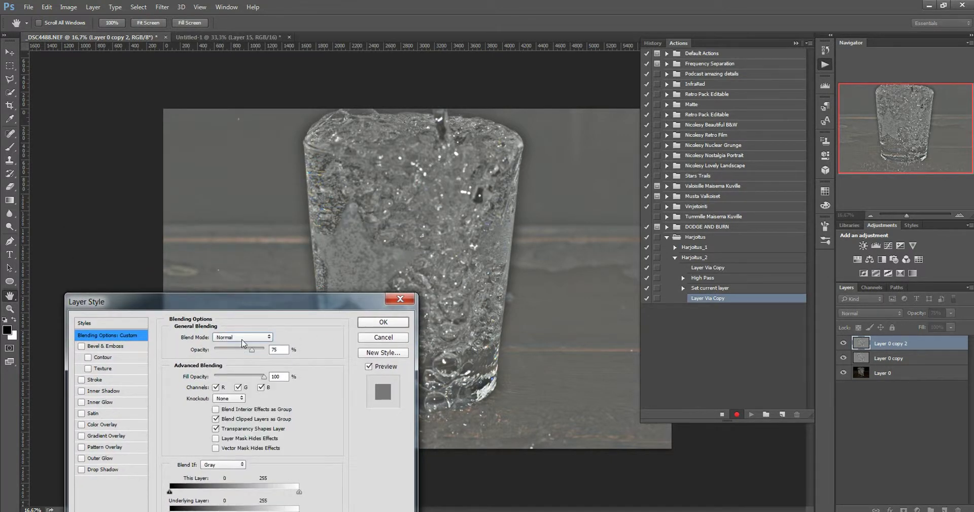
key("Down")
key("Down")
key("Down")
key("Down")
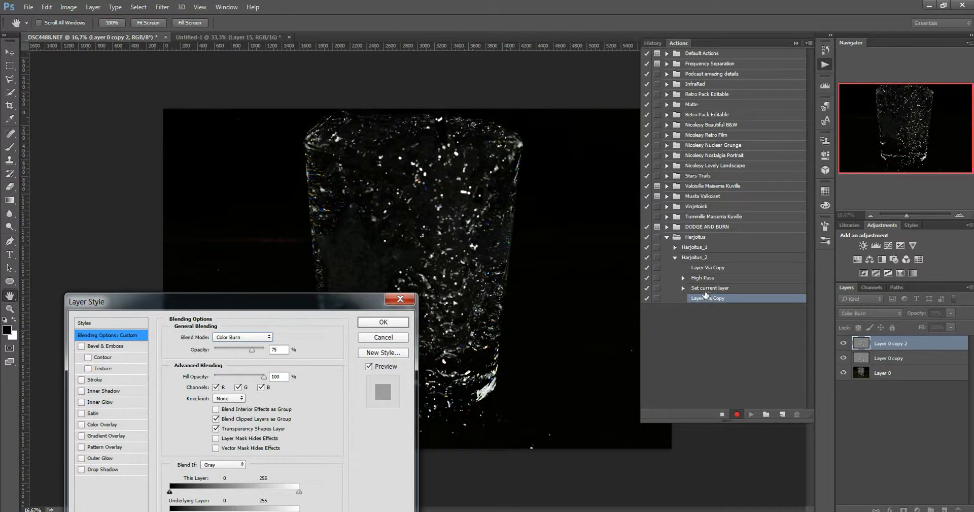
left_click_drag(261, 307, 265, 278)
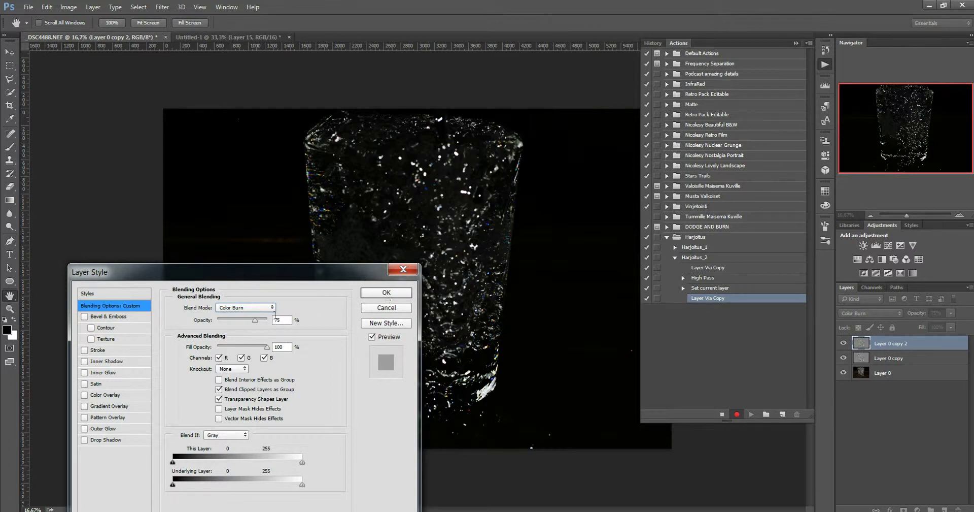
scroll(271, 310, "up", 1)
scroll(272, 312, "down", 5)
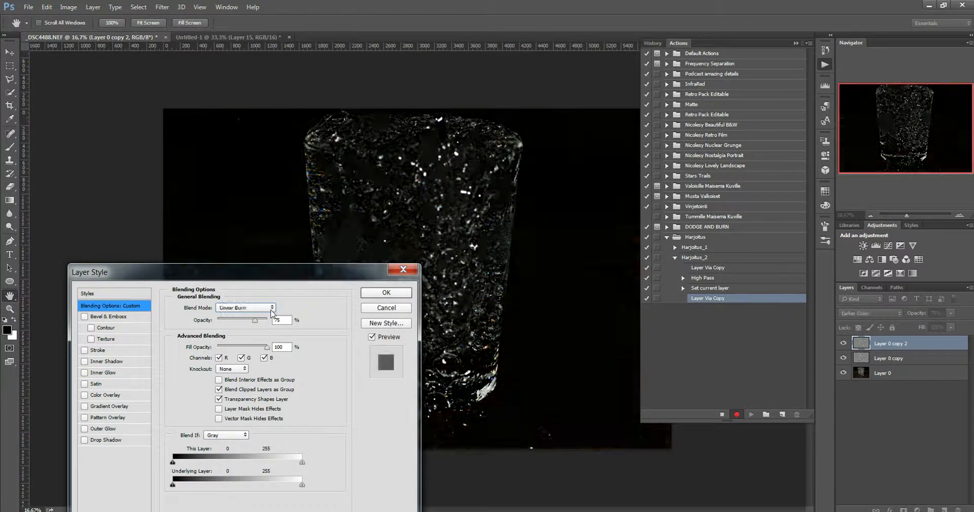
scroll(272, 314, "down", 2)
scroll(272, 313, "up", 1)
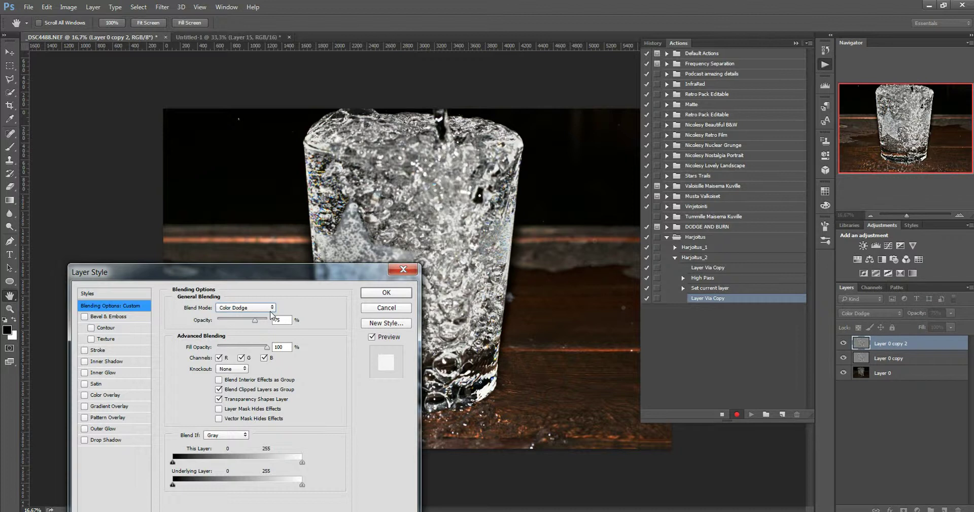
scroll(272, 315, "up", 7)
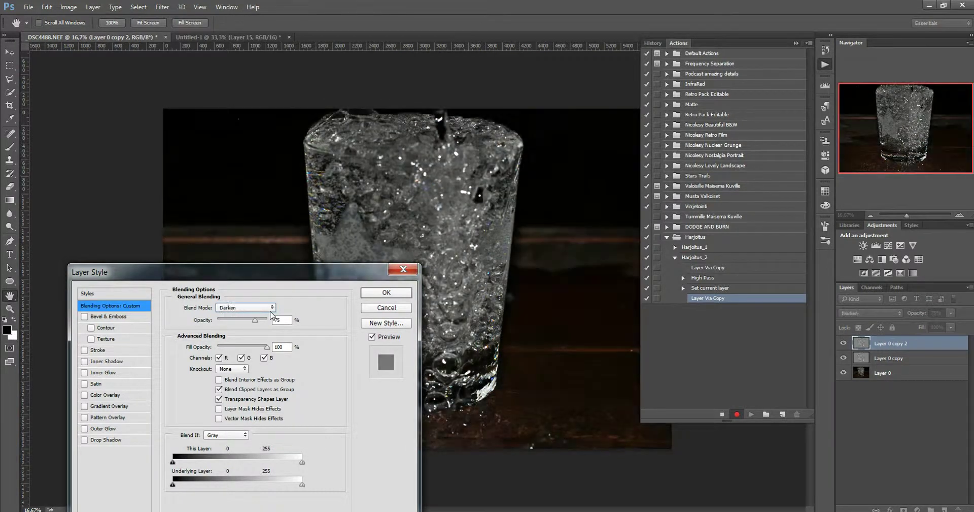
scroll(272, 314, "up", 1)
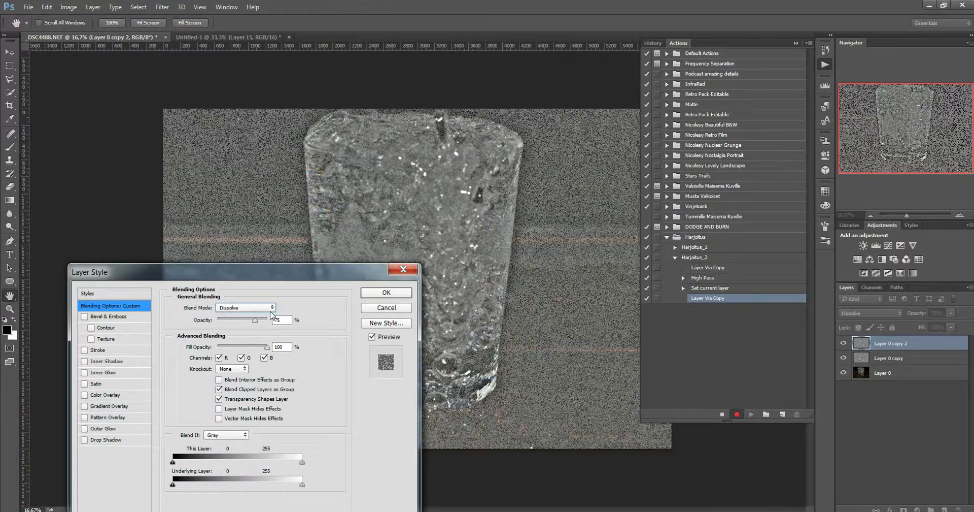
scroll(272, 315, "up", 1)
scroll(272, 315, "down", 3)
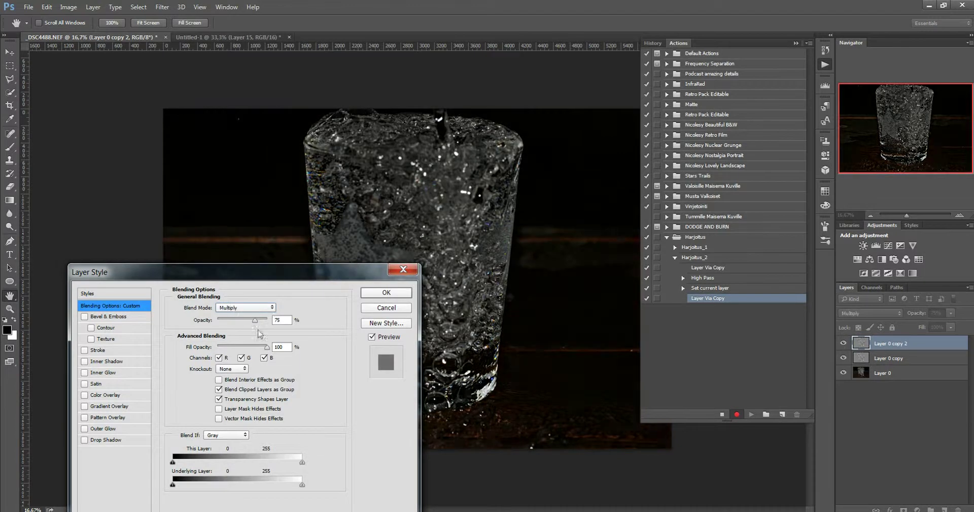
Step: Set the layer's Fill Opacity to 48%
left_click_drag(255, 325, 246, 360)
type("48")
left_click_drag(247, 320, 239, 321)
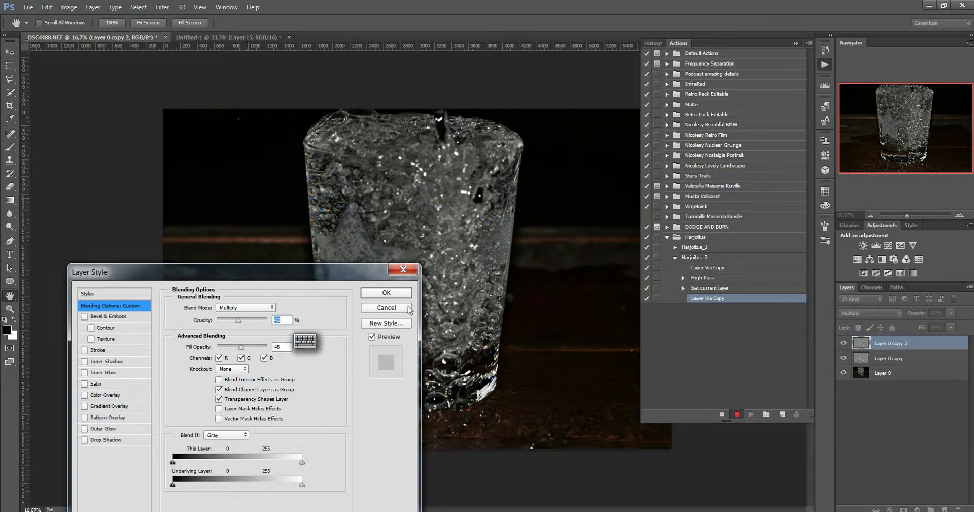